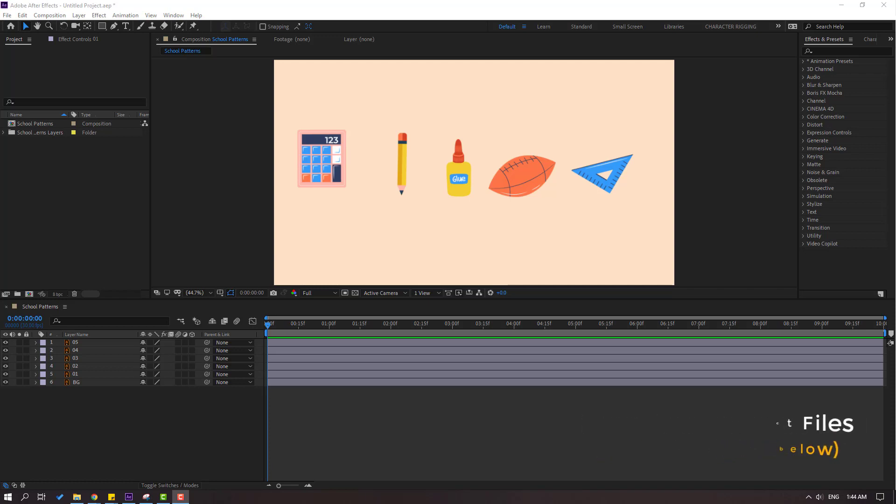
Pre-compose the calculator layer into a new composition named 01.
{"action": "left_click", "coordinate": [318, 165]}
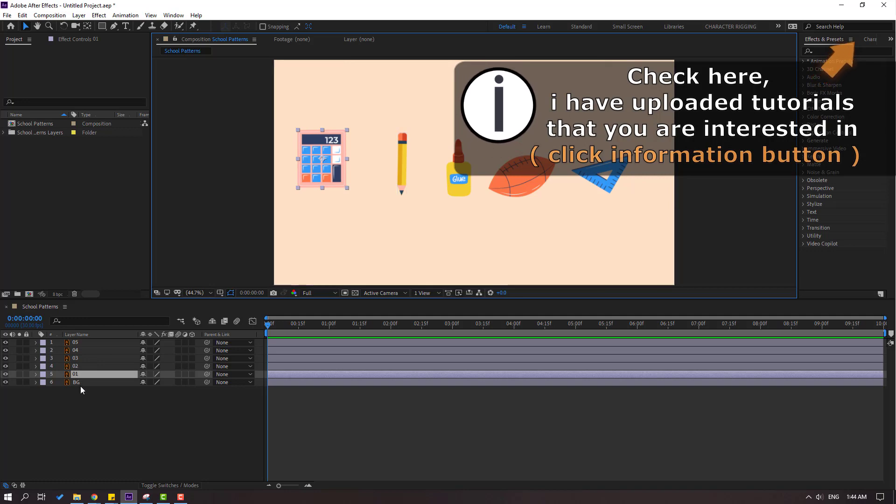
{"action": "right_click", "coordinate": [77, 374]}
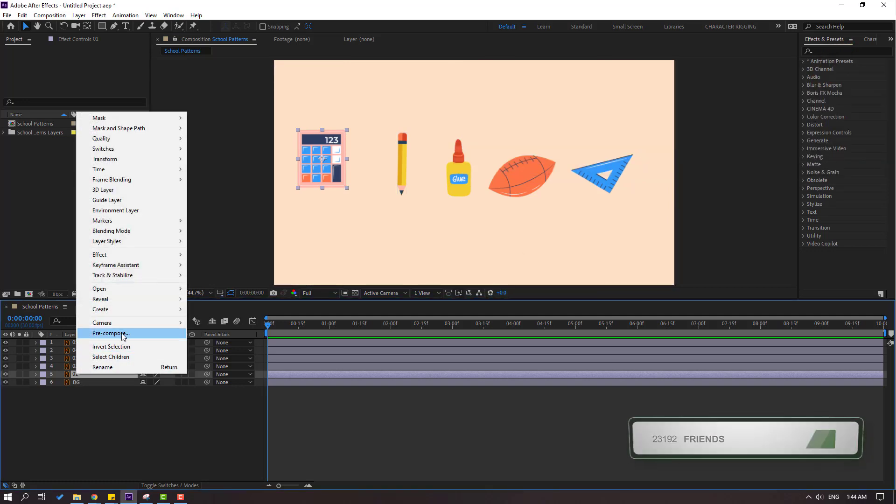
{"action": "left_click", "coordinate": [92, 335]}
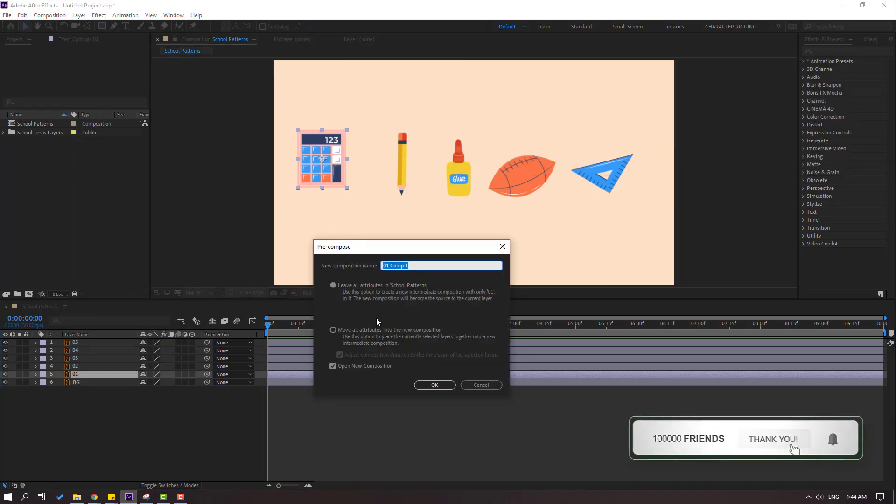
{"action": "type", "text": "01"}
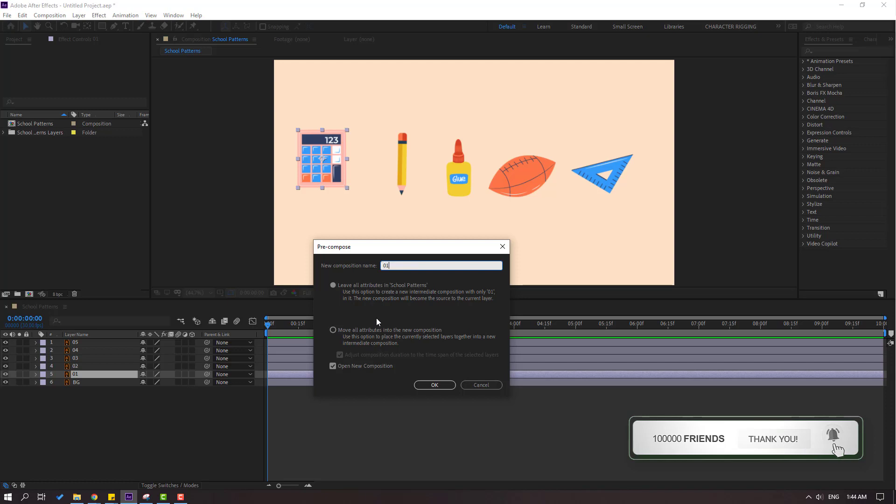
{"action": "left_click", "coordinate": [443, 382]}
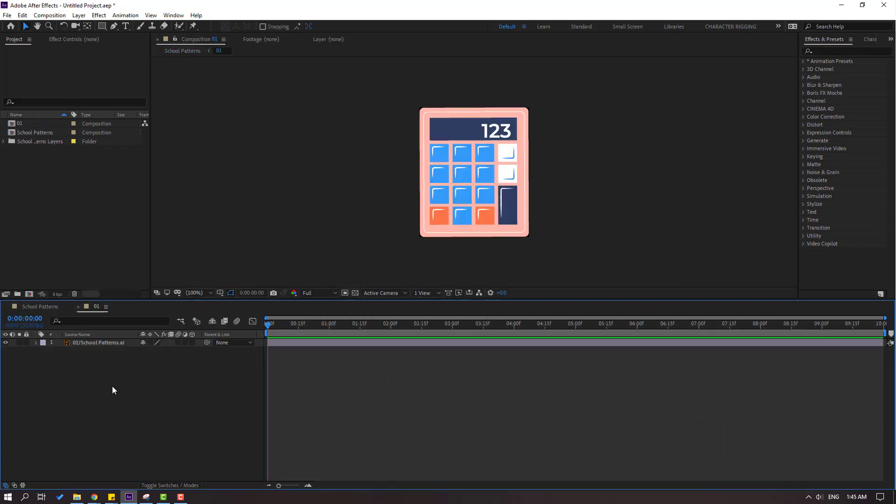
{"action": "right_click", "coordinate": [93, 390]}
Set composition 01's width to 316 and height to 354 pixels.
{"action": "left_click", "coordinate": [172, 302]}
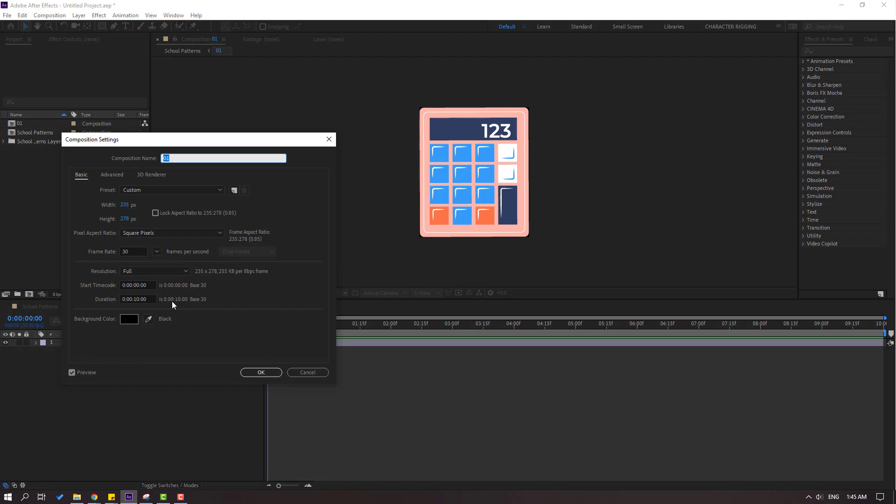
{"action": "left_click_drag", "start_coordinate": [227, 145], "coordinate": [329, 145]}
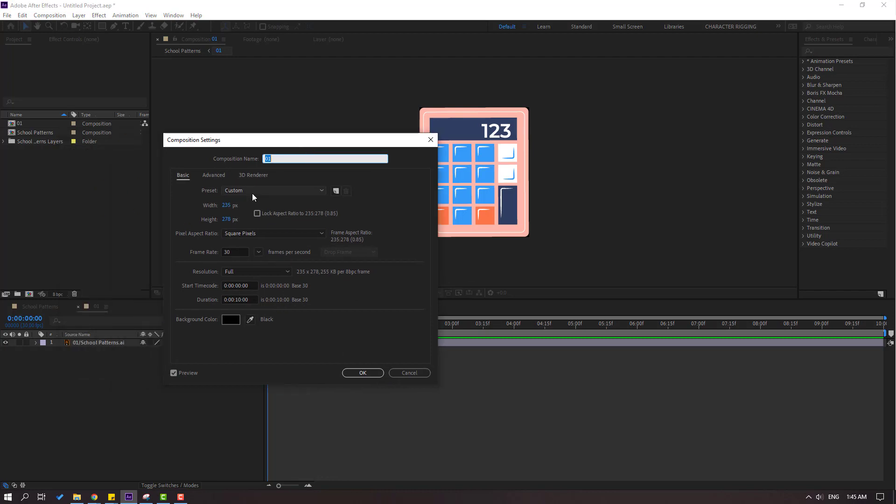
{"action": "left_click", "coordinate": [227, 205]}
{"action": "type", "text": "316"}
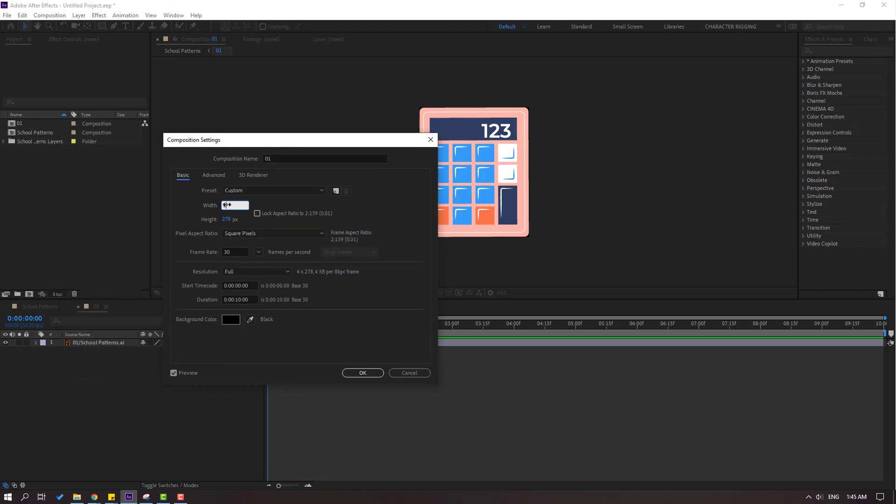
{"action": "left_click", "coordinate": [226, 219]}
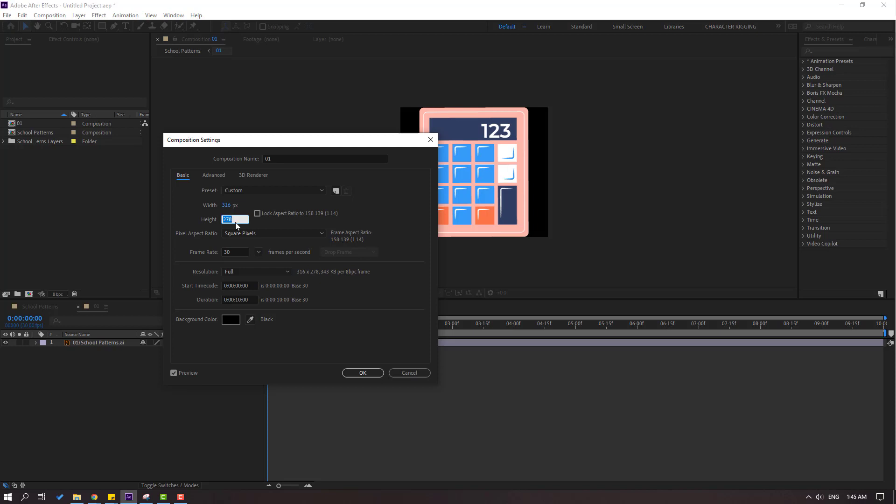
{"action": "type", "text": "354"}
{"action": "left_click", "coordinate": [349, 373]}
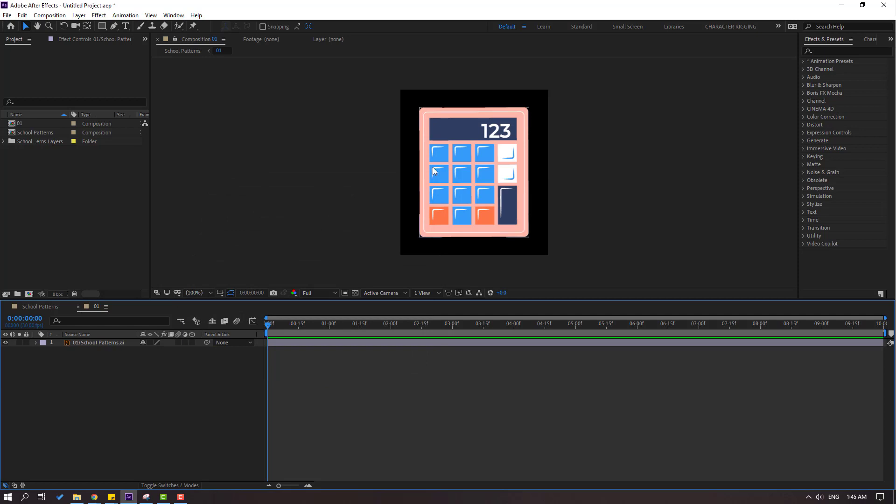
Set the calculator's Rotation to -6° and keyframe it at frame 0.
{"action": "left_click", "coordinate": [98, 344]}
{"action": "key", "text": "r"}
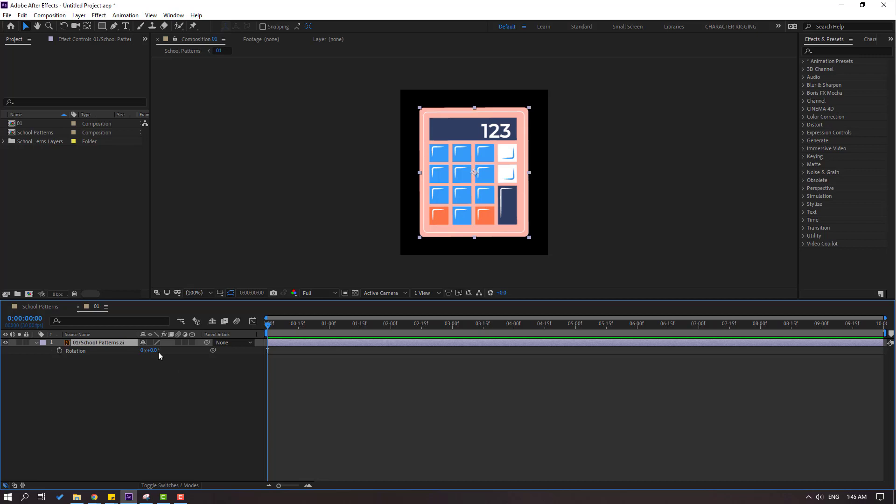
{"action": "type", "text": "-6"}
{"action": "key", "text": "Return"}
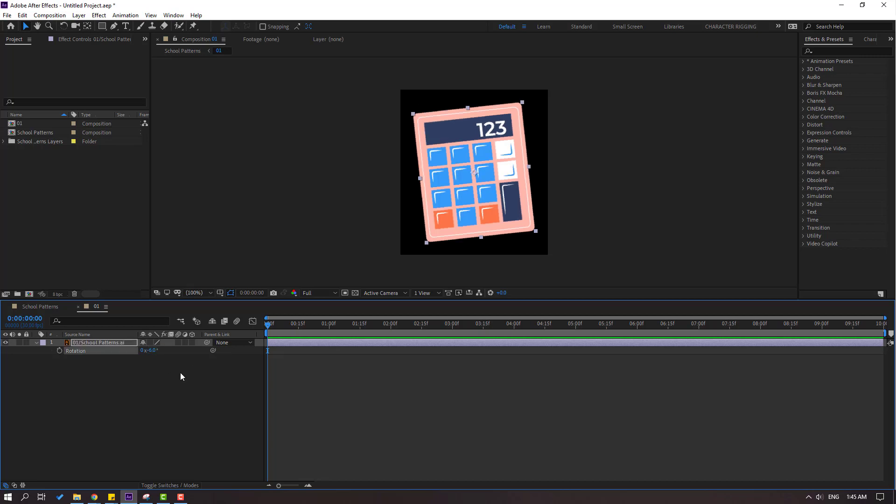
{"action": "left_click", "coordinate": [59, 350]}
Add Rotation keyframes of +6° at frame 10 and -6° at frame 20.
{"action": "left_click", "coordinate": [252, 292]}
{"action": "type", "text": "+10"}
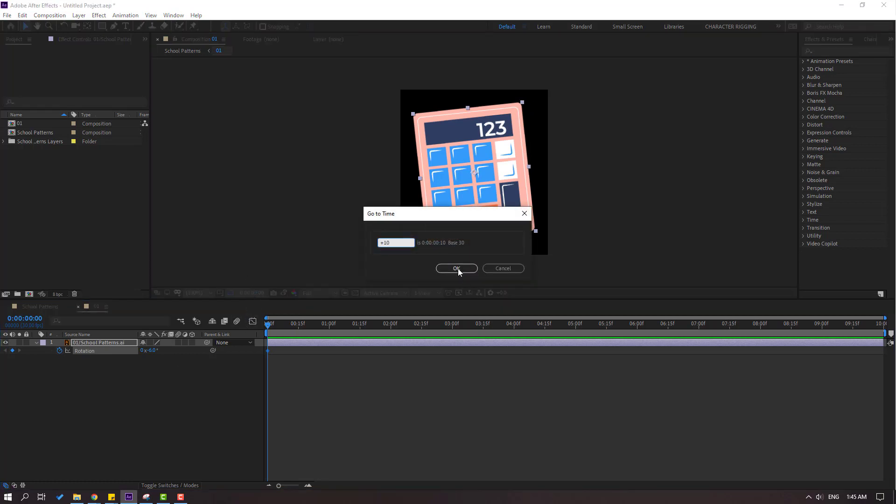
{"action": "left_click", "coordinate": [456, 269]}
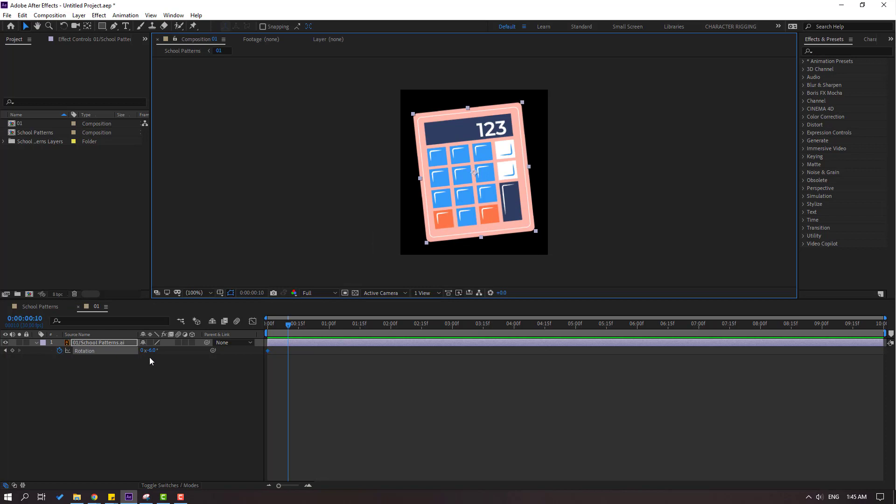
{"action": "left_click", "coordinate": [151, 351]}
{"action": "type", "text": "6"}
{"action": "key", "text": "Return"}
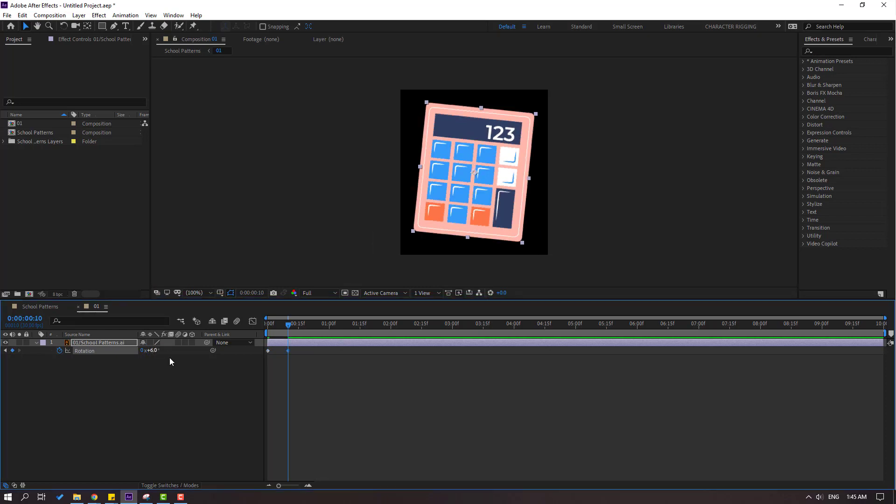
{"action": "key", "text": "shift+Page_Down"}
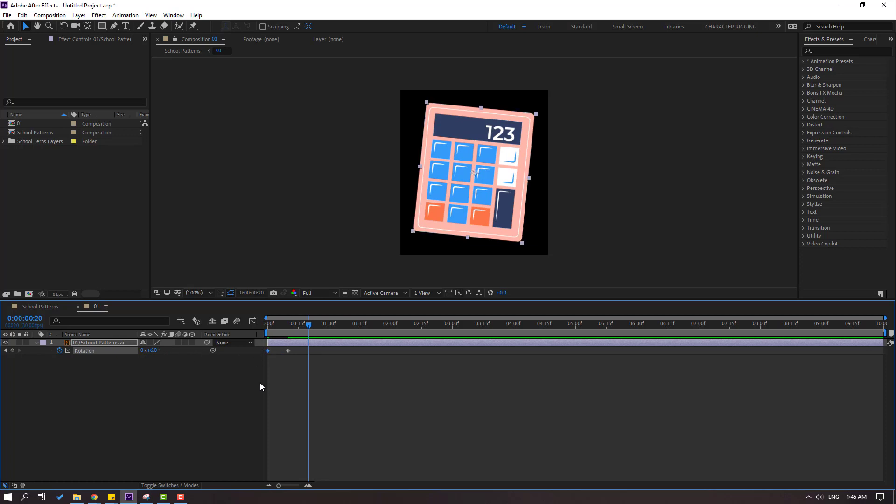
{"action": "key", "text": "ctrl+v"}
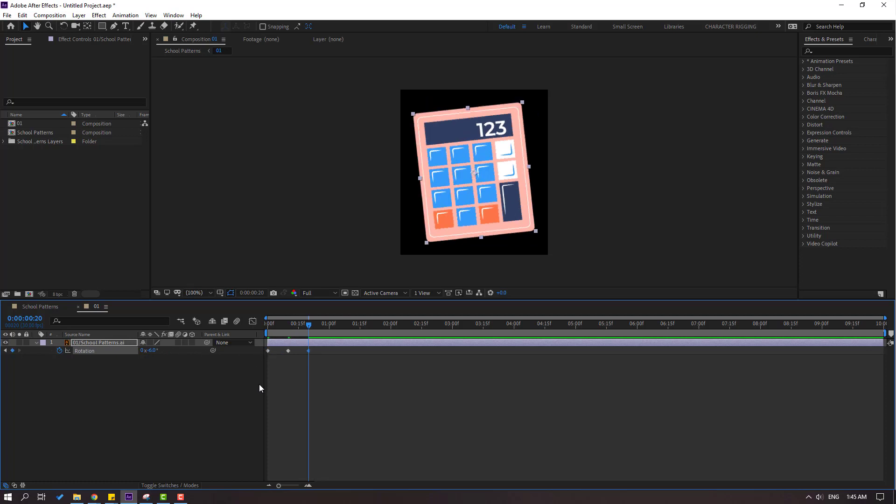
{"action": "left_click_drag", "start_coordinate": [326, 348], "coordinate": [261, 356]}
Apply Easy Ease to the three rotation keyframes.
{"action": "right_click", "coordinate": [268, 350]}
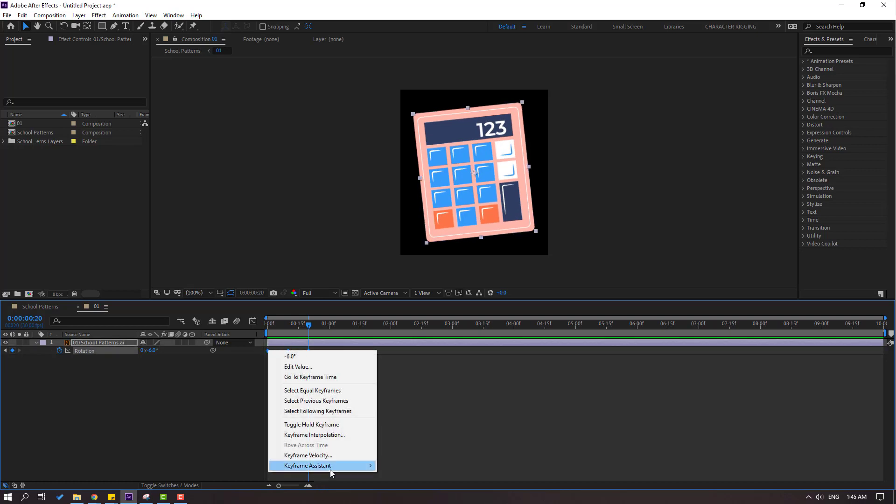
{"action": "mouse_move", "coordinate": [326, 466]}
{"action": "left_click", "coordinate": [405, 404]}
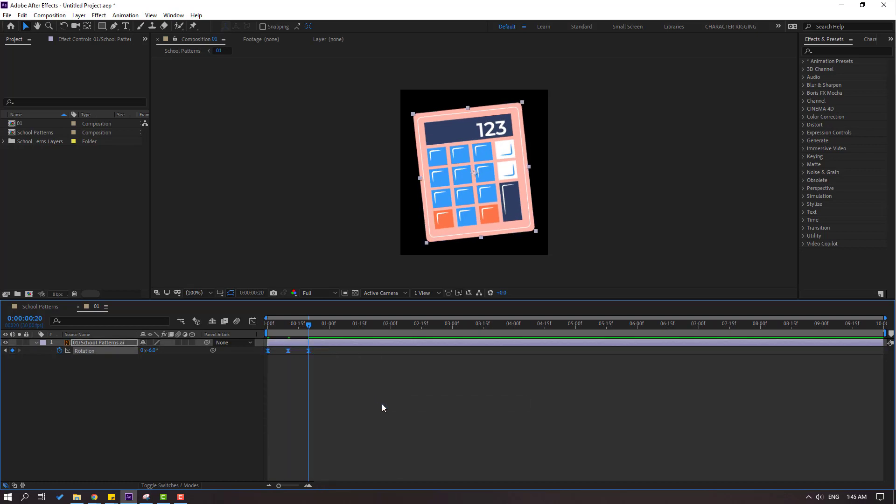
Add a loopOutDuration cycle expression to Rotation and preview the continuous rocking.
{"action": "left_click", "coordinate": [60, 351], "text": "alt"}
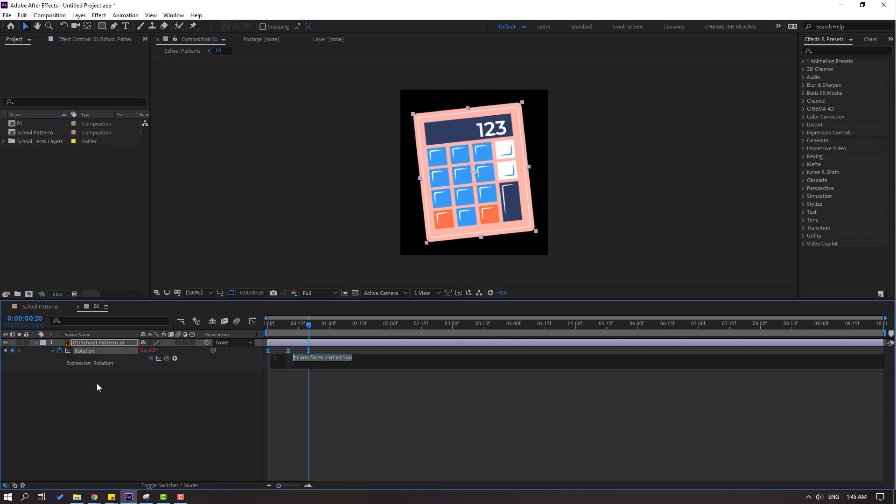
{"action": "left_click", "coordinate": [174, 358]}
{"action": "mouse_move", "coordinate": [234, 311]}
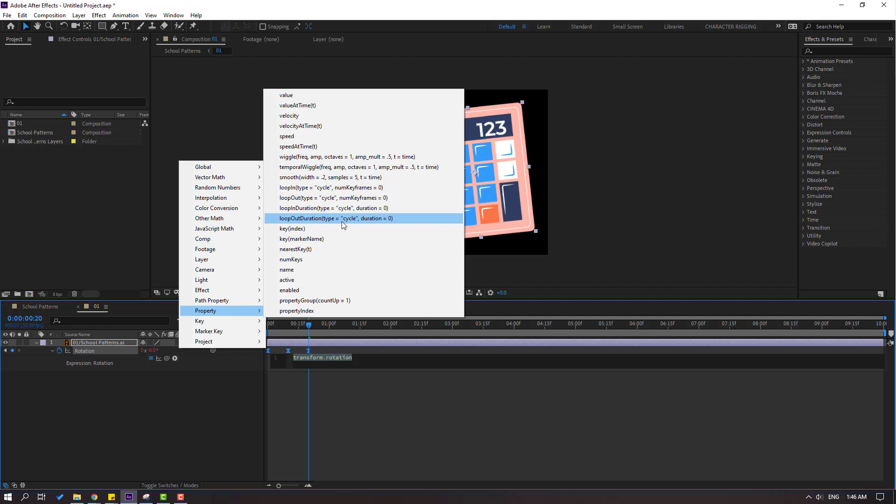
{"action": "left_click", "coordinate": [375, 222]}
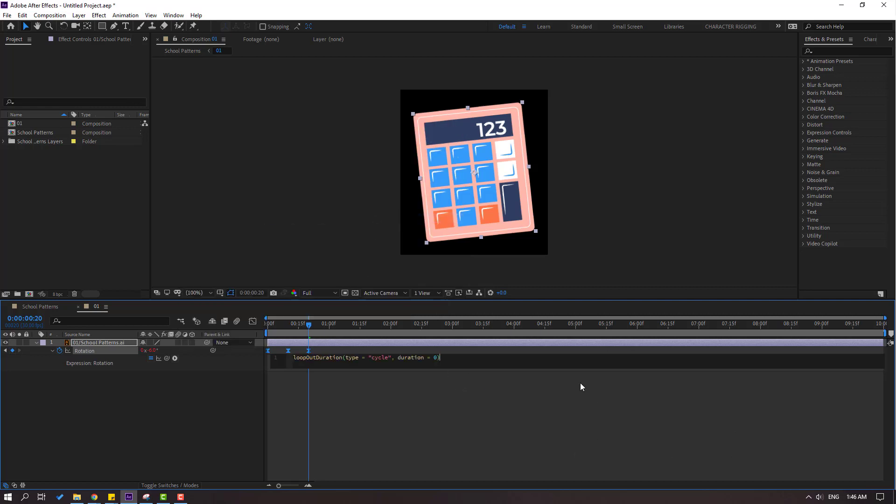
{"action": "left_click", "coordinate": [498, 407]}
{"action": "key", "text": "space"}
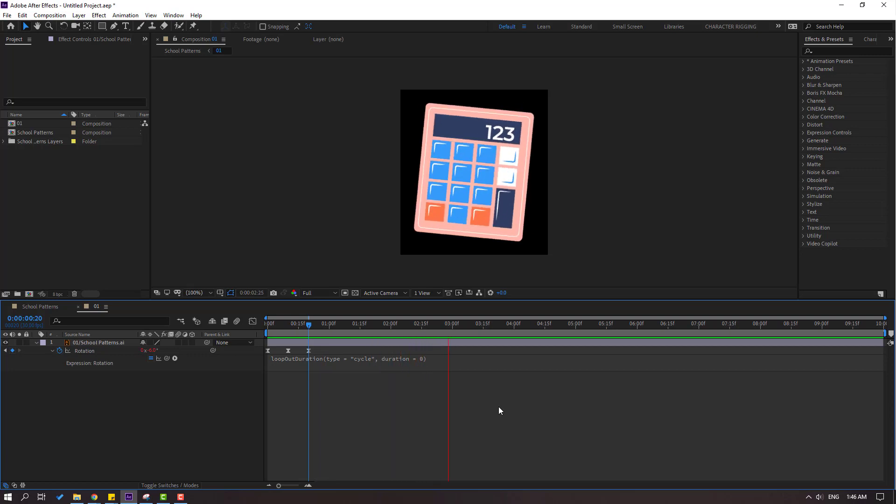
{"action": "key", "text": "space"}
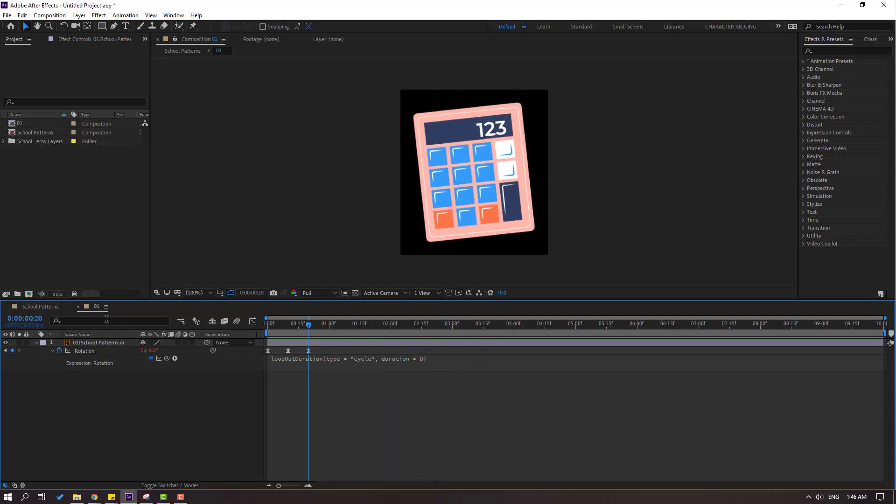
{"action": "left_click", "coordinate": [35, 306]}
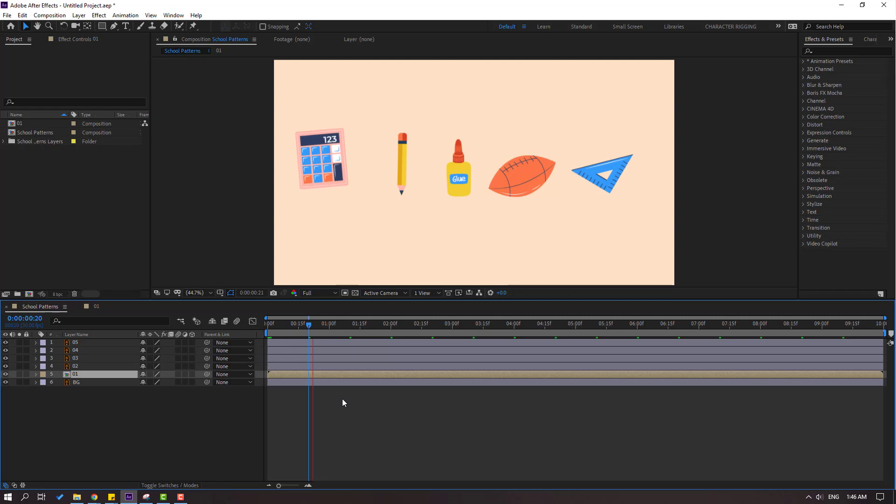
Move the calculator to the top-left corner and apply CC RepeTile with Expand Right 5000.
{"action": "left_click", "coordinate": [298, 150]}
{"action": "left_click_drag", "start_coordinate": [310, 164], "coordinate": [295, 108]}
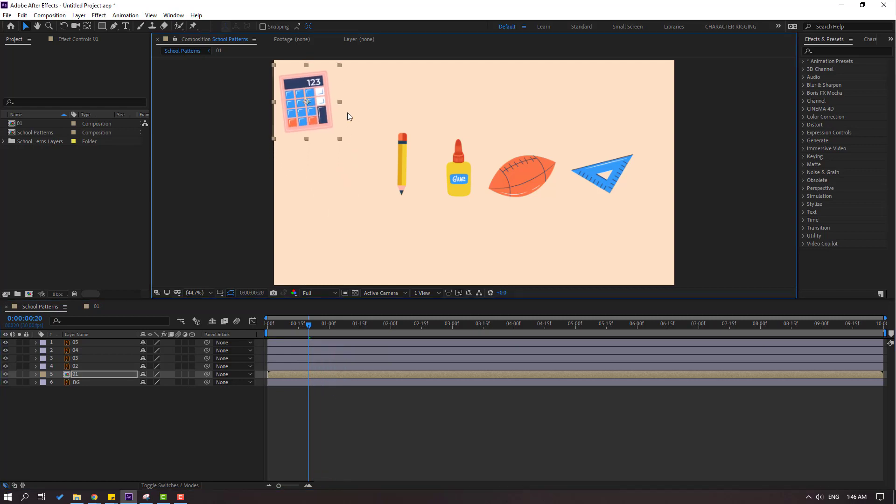
{"action": "left_click", "coordinate": [838, 51]}
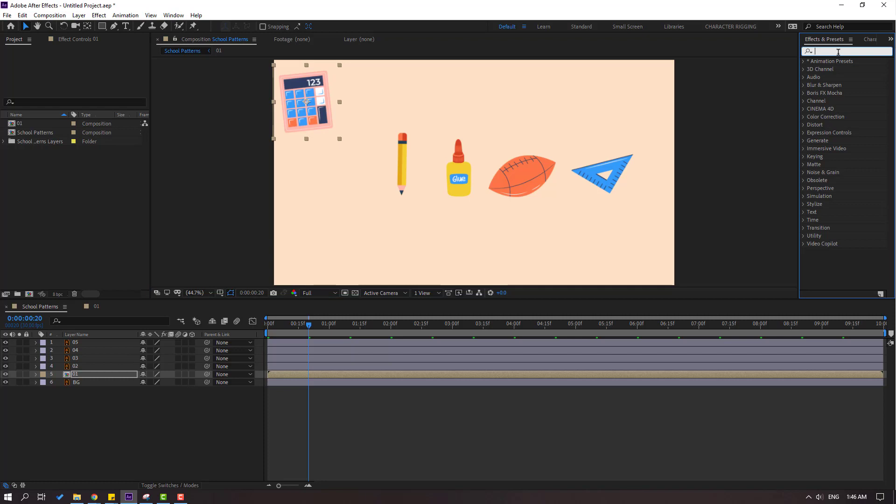
{"action": "type", "text": "rep"}
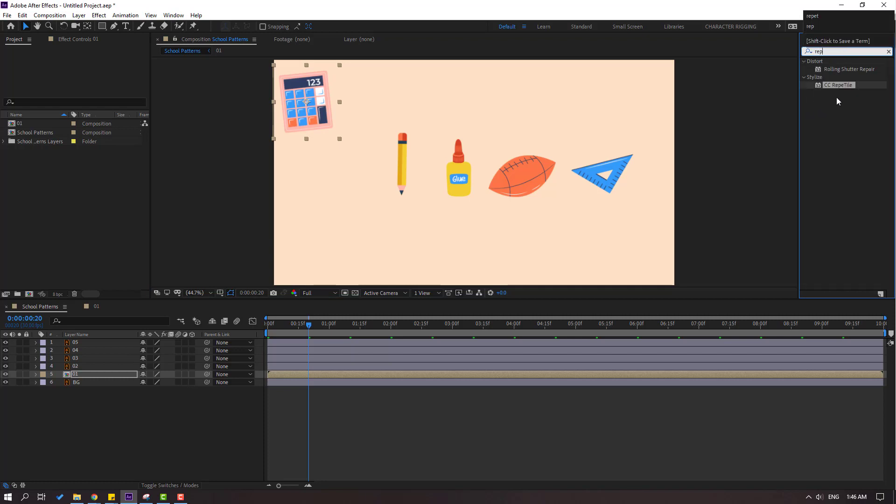
{"action": "left_click_drag", "start_coordinate": [835, 89], "coordinate": [83, 377]}
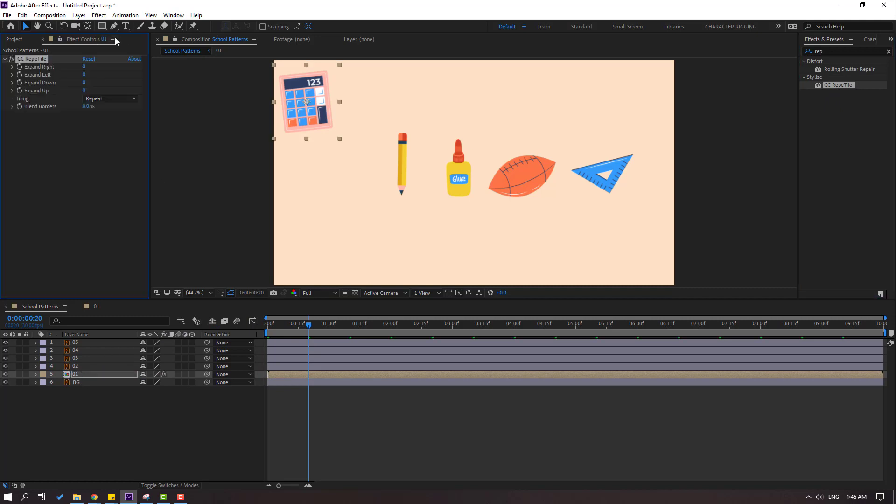
{"action": "left_click", "coordinate": [85, 66]}
{"action": "key", "text": "Return"}
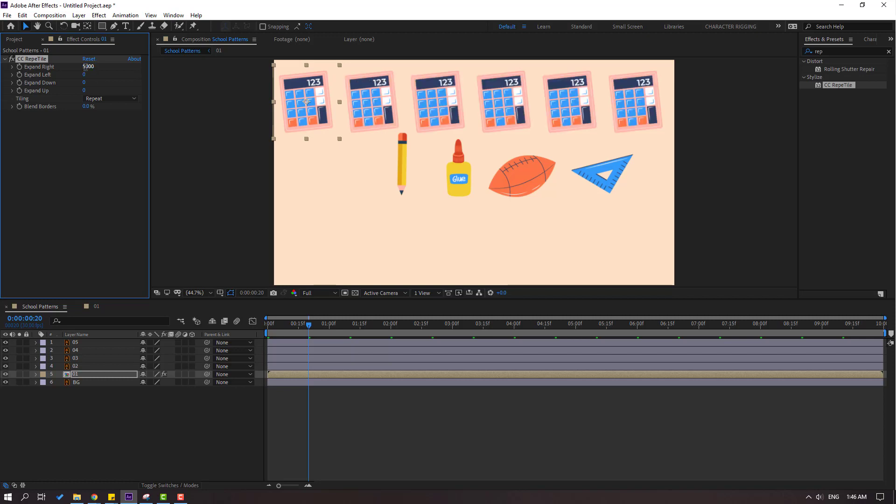
{"action": "left_click_drag", "start_coordinate": [309, 329], "coordinate": [267, 326]}
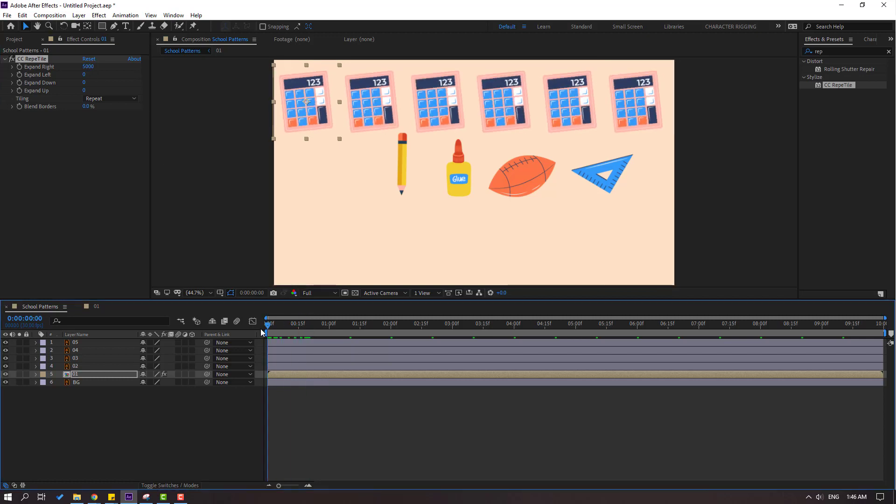
Keyframe layer 01's Position from 0:00 to 7:00, sliding it left to X -1076.7.
{"action": "key", "text": "p"}
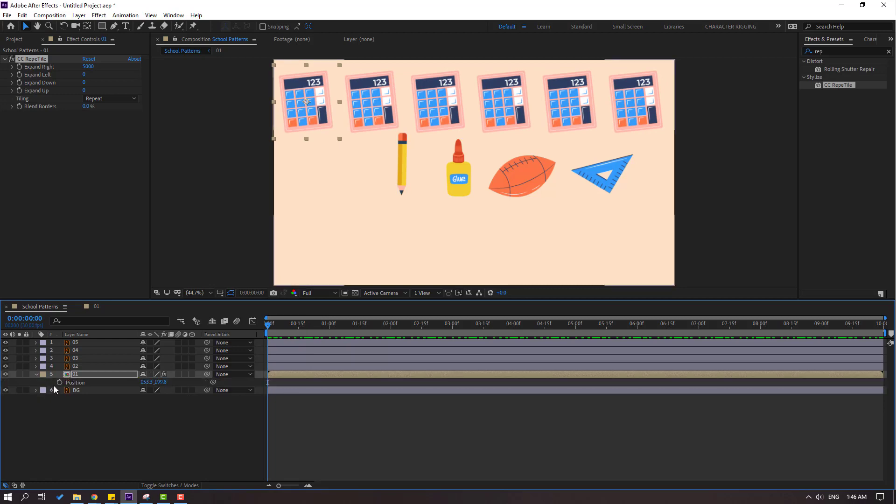
{"action": "left_click", "coordinate": [59, 382]}
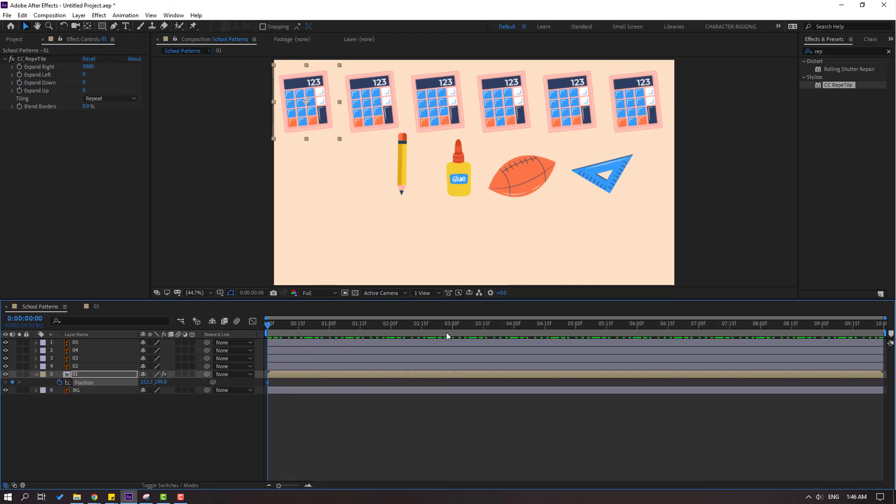
{"action": "left_click", "coordinate": [699, 325]}
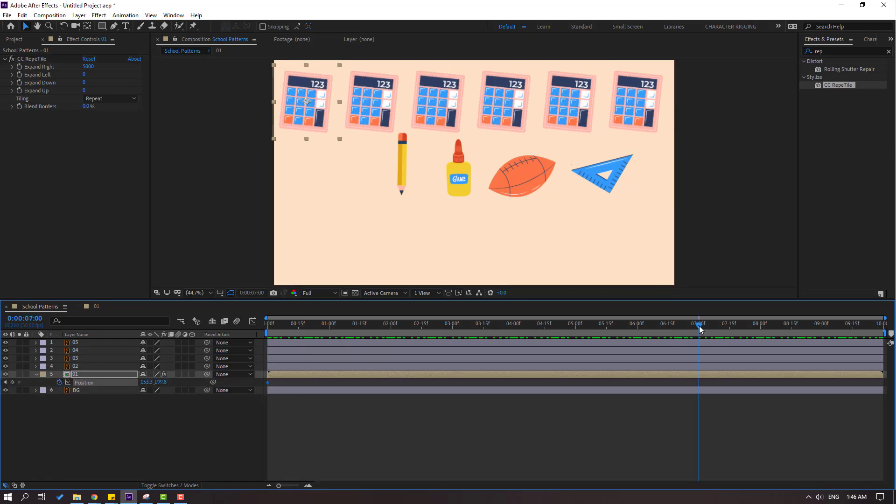
{"action": "key", "text": "n"}
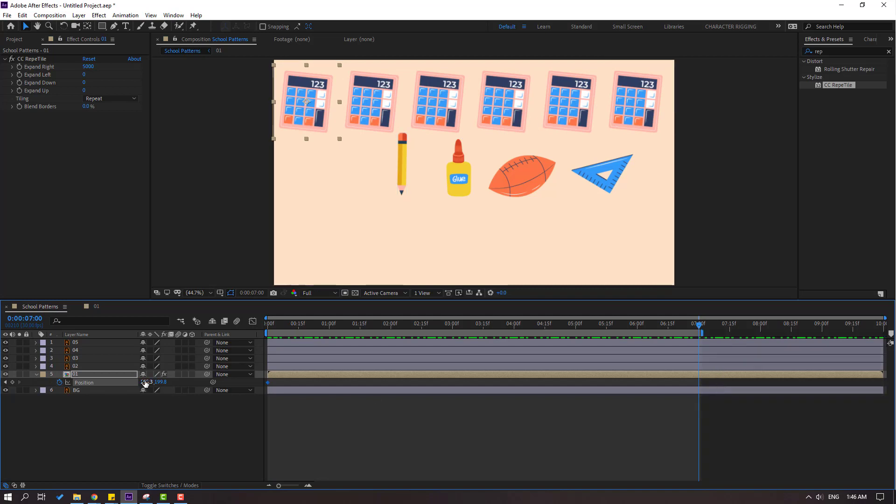
{"action": "left_click_drag", "start_coordinate": [306, 101], "coordinate": [295, 101]}
{"action": "left_click_drag", "start_coordinate": [146, 381], "coordinate": [90, 382]}
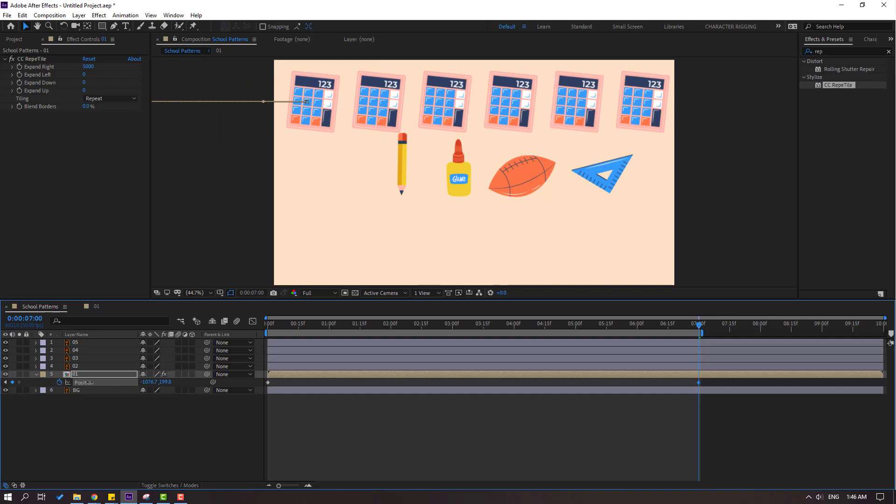
Preview the scroll, then raise CC RepeTile Expand Down to 544 for three rows.
{"action": "key", "text": "space"}
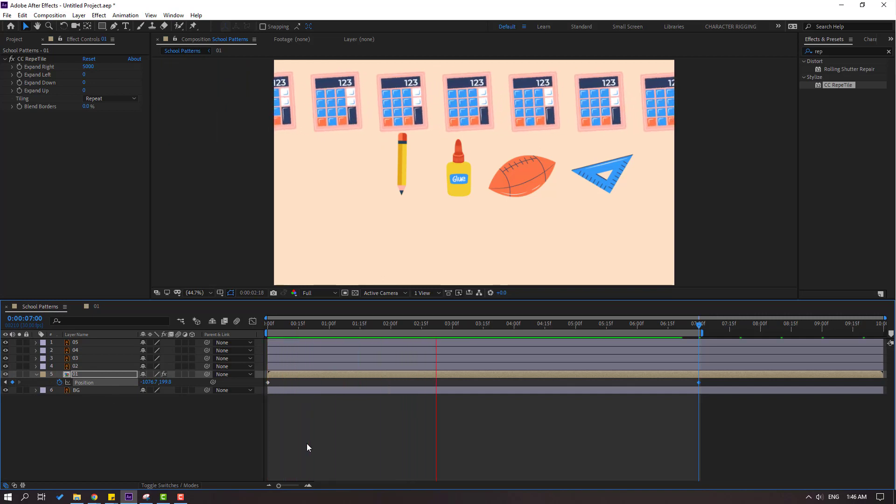
{"action": "key", "text": "space"}
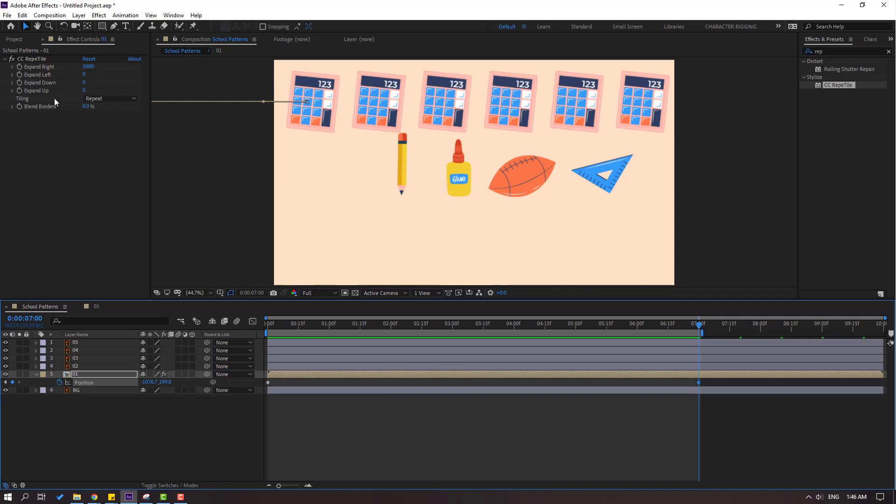
{"action": "left_click_drag", "start_coordinate": [84, 82], "coordinate": [355, 79]}
Preview the three-row pattern, then undo Expand Down back to a single calculator row.
{"action": "left_click", "coordinate": [403, 78]}
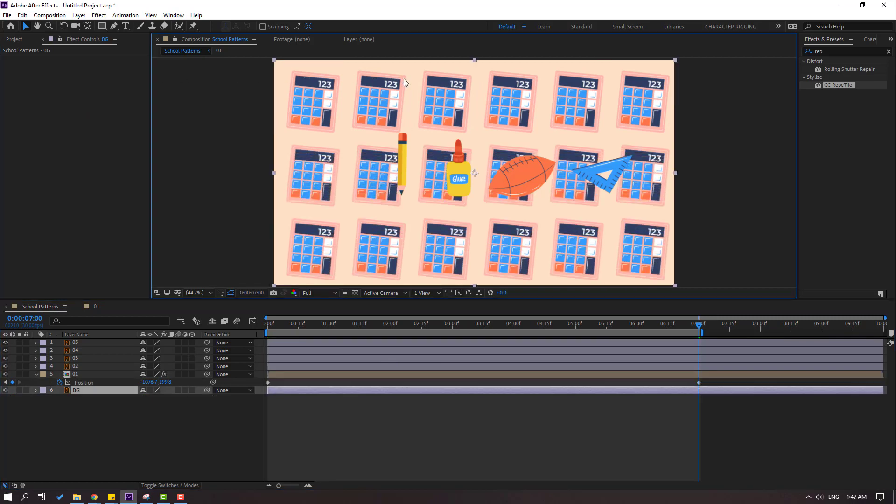
{"action": "key", "text": "space"}
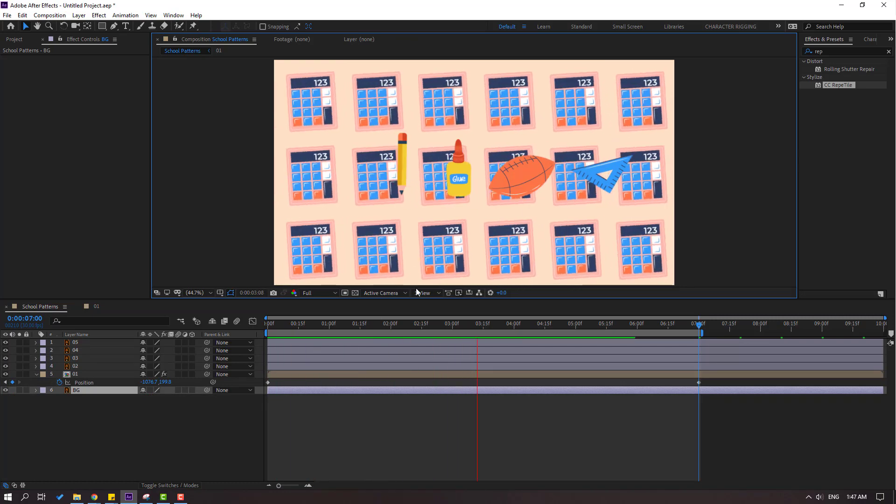
{"action": "left_click", "coordinate": [339, 345]}
{"action": "key", "text": "ctrl+Up"}
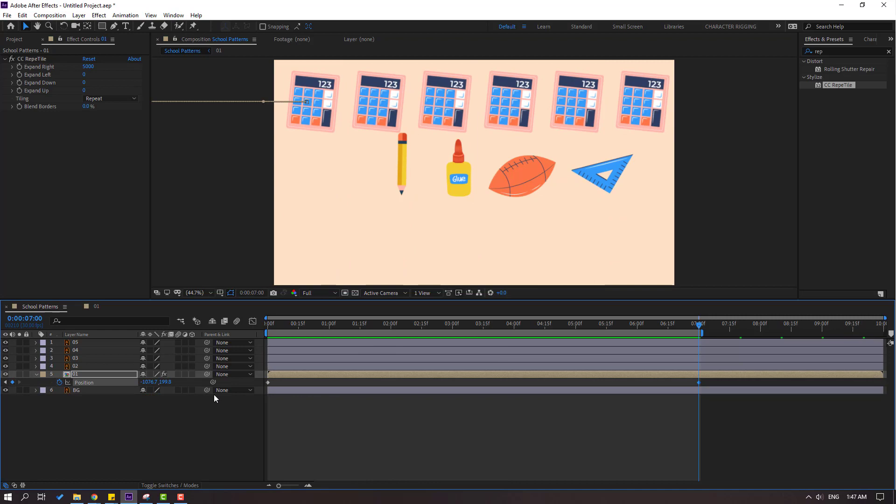
{"action": "left_click", "coordinate": [83, 442]}
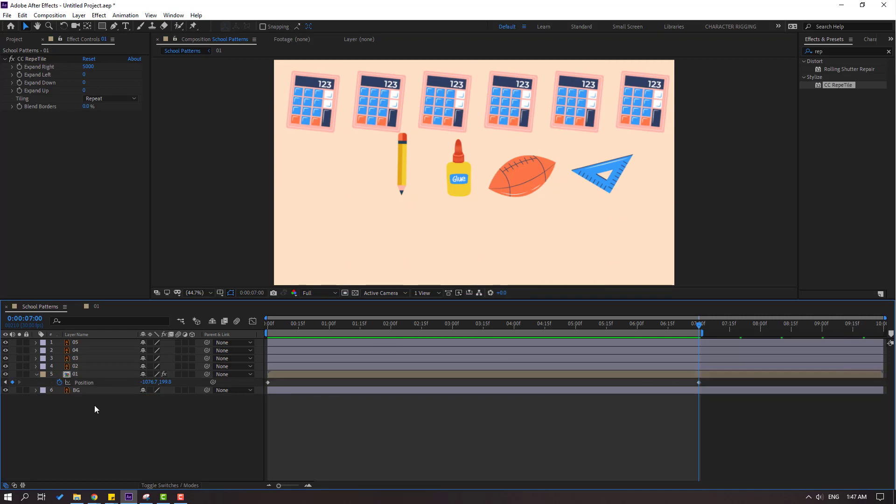
{"action": "left_click", "coordinate": [16, 40]}
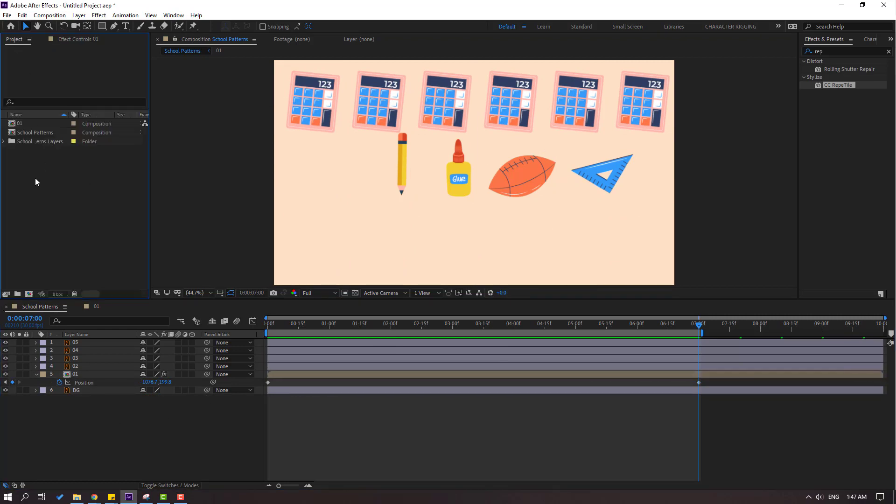
Duplicate composition 01 as 02 and open it.
{"action": "left_click", "coordinate": [21, 123]}
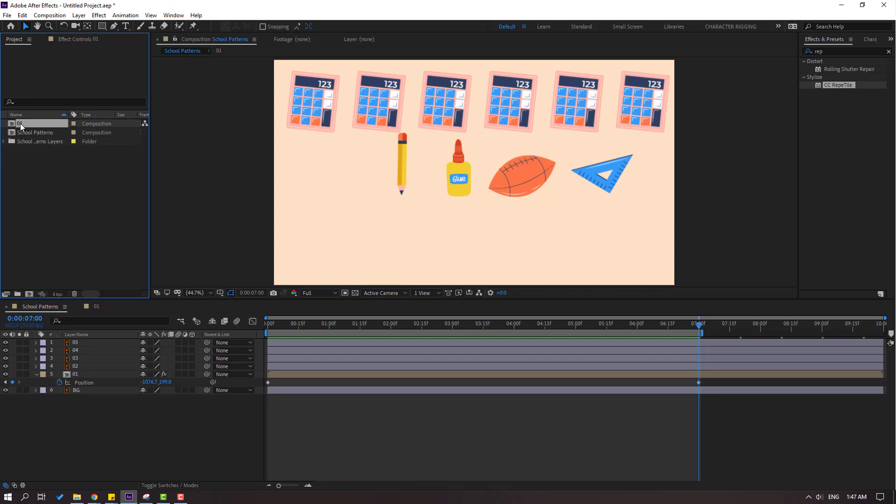
{"action": "key", "text": "ctrl+d"}
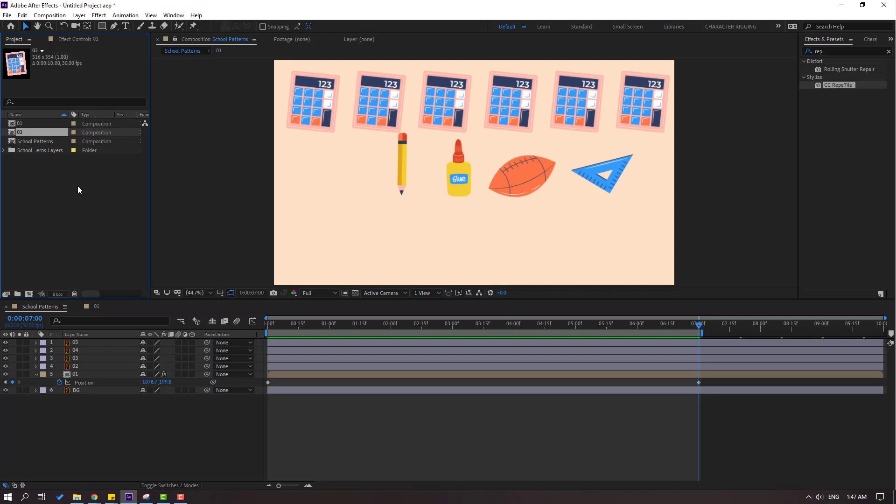
{"action": "double_click", "coordinate": [20, 133]}
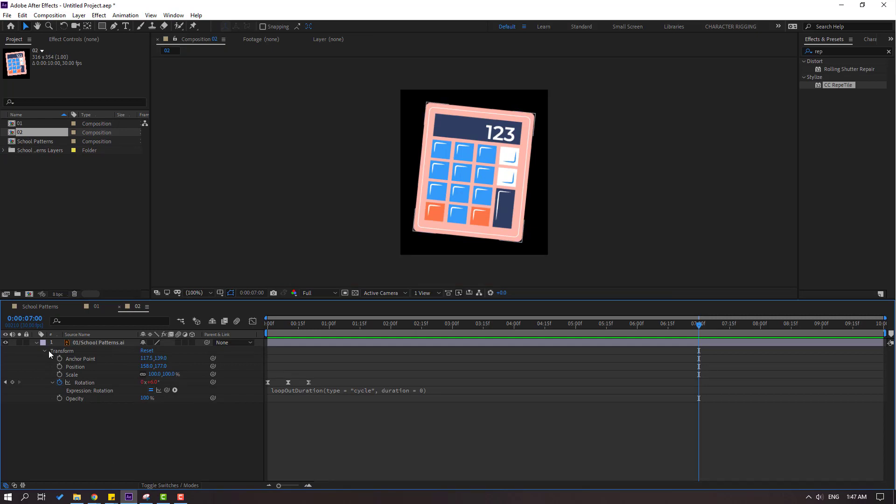
Take the calculator's Rotation keyframes and delete the calculator layer from 02.
{"action": "left_click", "coordinate": [37, 343]}
{"action": "left_click", "coordinate": [82, 346]}
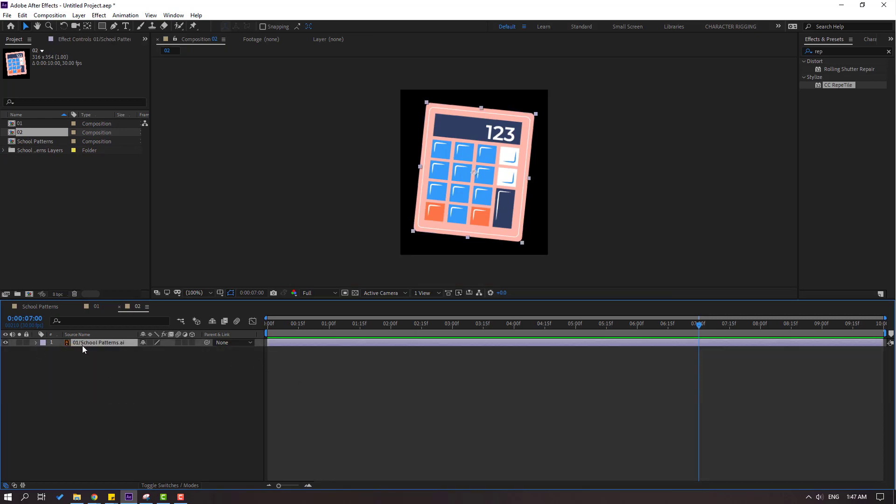
{"action": "key", "text": "r"}
{"action": "left_click_drag", "start_coordinate": [323, 353], "coordinate": [259, 365]}
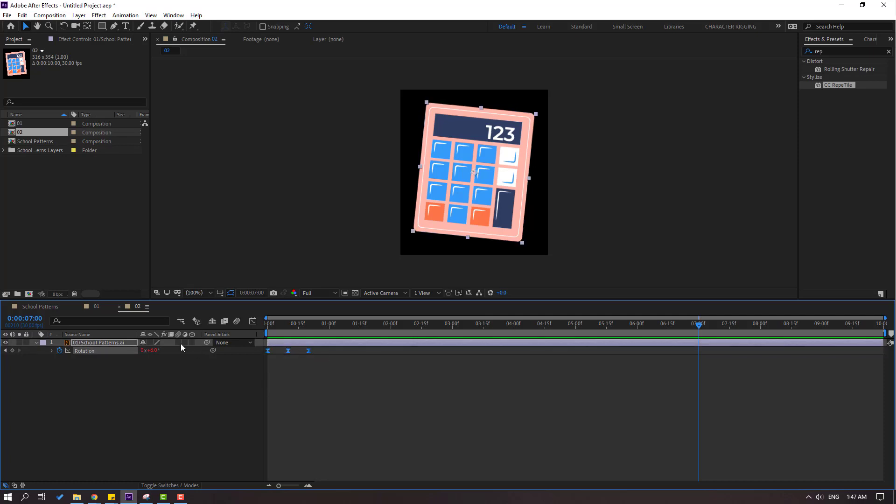
{"action": "left_click", "coordinate": [105, 344]}
{"action": "key", "text": "Delete"}
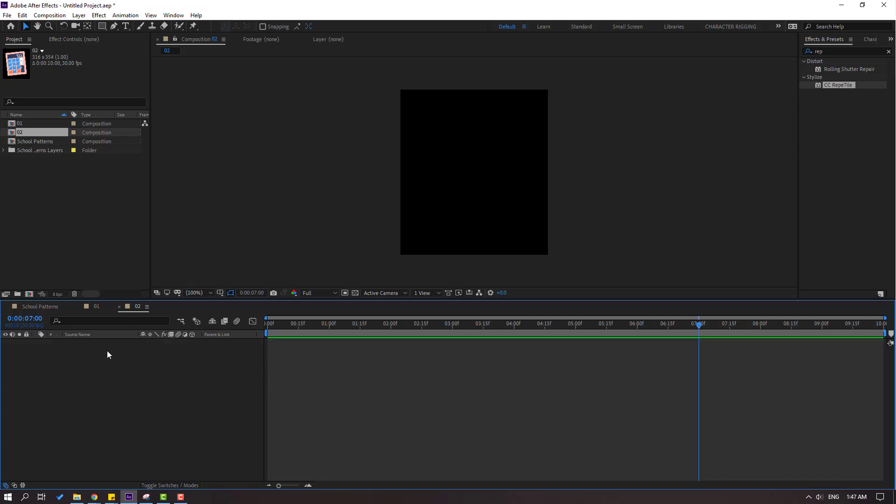
Add the 03/School Patterns.ai glue bottle to 02 and paste the rocking rotation onto it.
{"action": "left_click", "coordinate": [5, 150]}
{"action": "left_click", "coordinate": [51, 159]}
{"action": "left_click", "coordinate": [48, 167]}
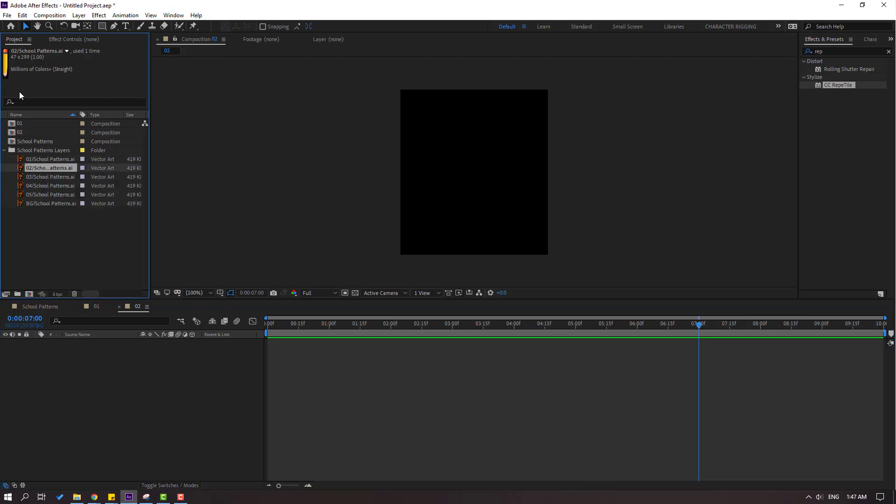
{"action": "left_click", "coordinate": [41, 177]}
{"action": "left_click_drag", "start_coordinate": [86, 178], "coordinate": [102, 384]}
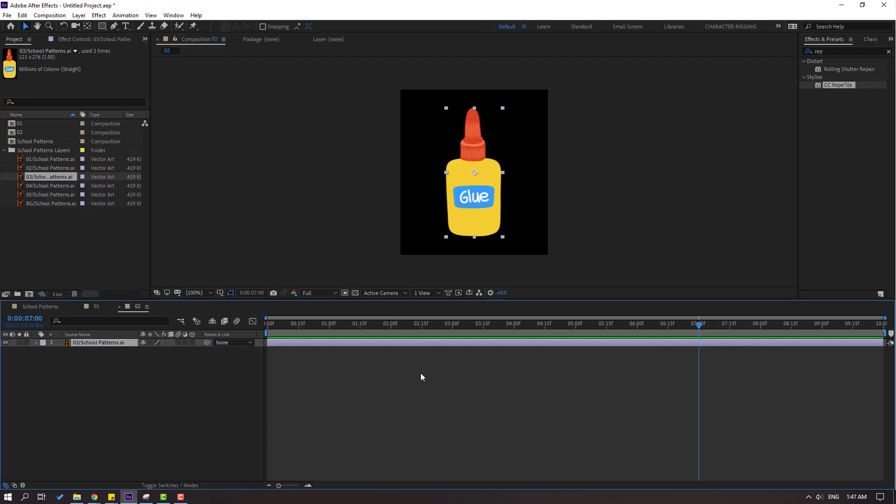
{"action": "left_click_drag", "start_coordinate": [589, 321], "coordinate": [250, 330]}
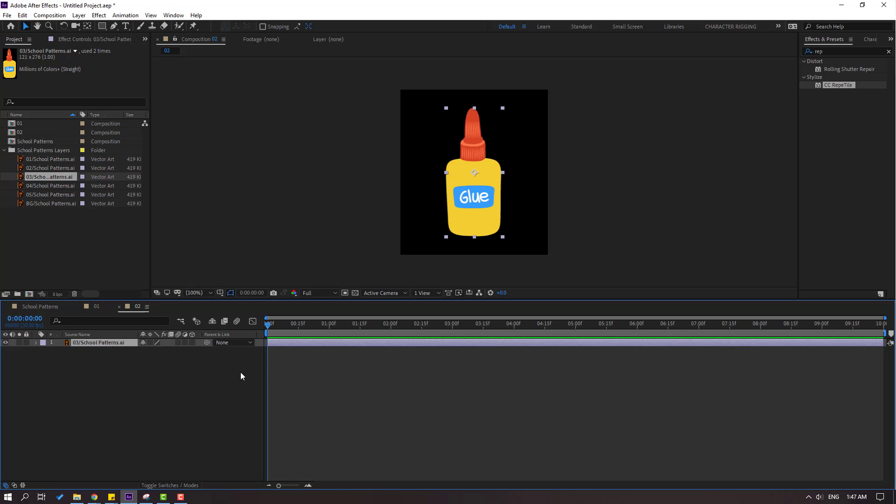
{"action": "key", "text": "ctrl+v"}
{"action": "key", "text": "space"}
{"action": "key", "text": "space"}
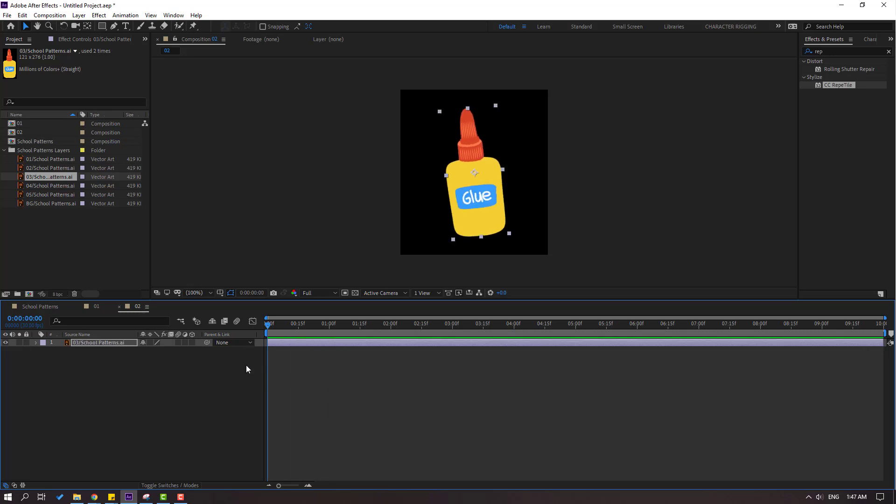
{"action": "left_click", "coordinate": [40, 306]}
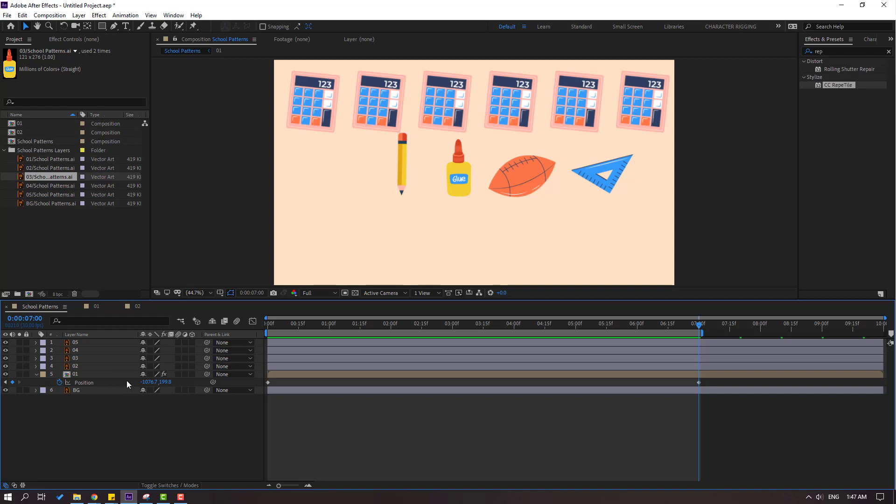
Delete the loose item layers 02 to 05 from School Patterns.
{"action": "left_click", "coordinate": [83, 366]}
{"action": "left_click", "coordinate": [77, 343], "text": "shift"}
{"action": "key", "text": "Delete"}
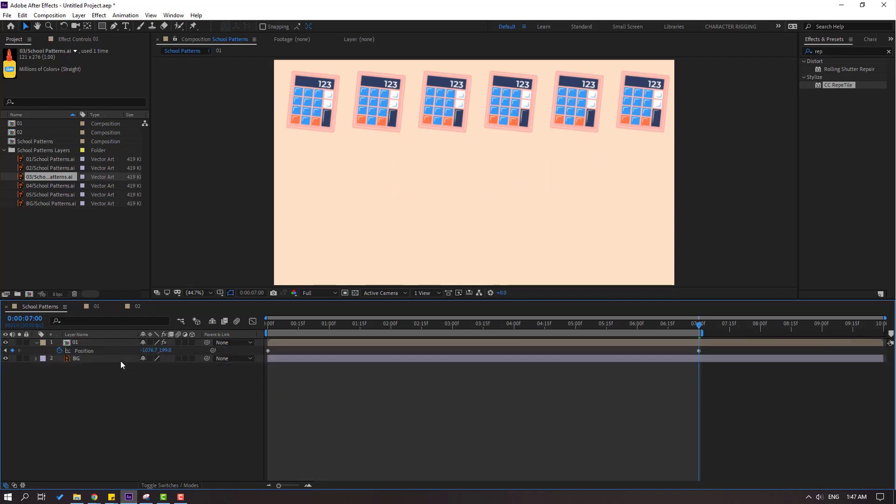
{"action": "left_click_drag", "start_coordinate": [288, 324], "coordinate": [156, 260]}
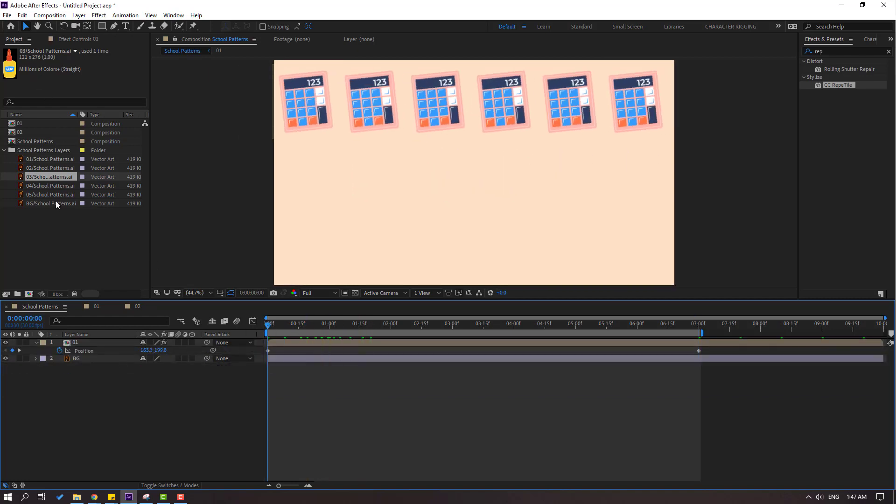
Add composition 02 to School Patterns and place the glue bottle below the first calculator.
{"action": "left_click", "coordinate": [21, 132]}
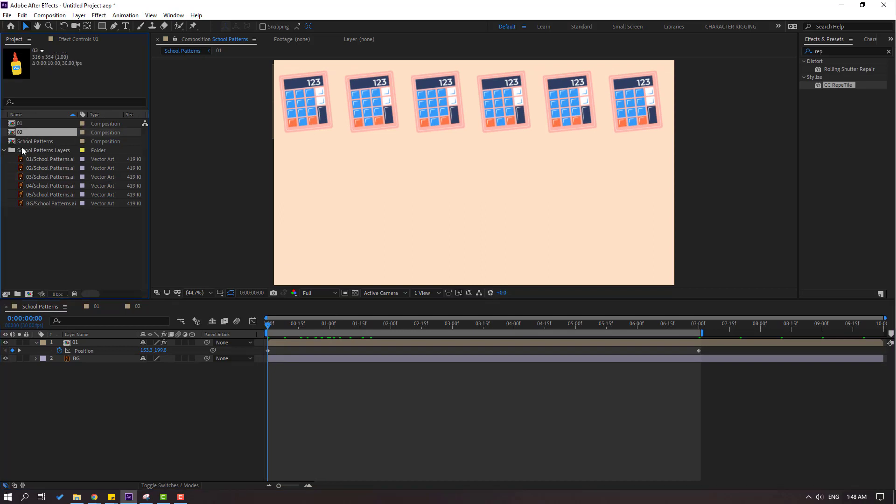
{"action": "left_click_drag", "start_coordinate": [23, 136], "coordinate": [82, 343]}
{"action": "left_click_drag", "start_coordinate": [476, 185], "coordinate": [306, 191]}
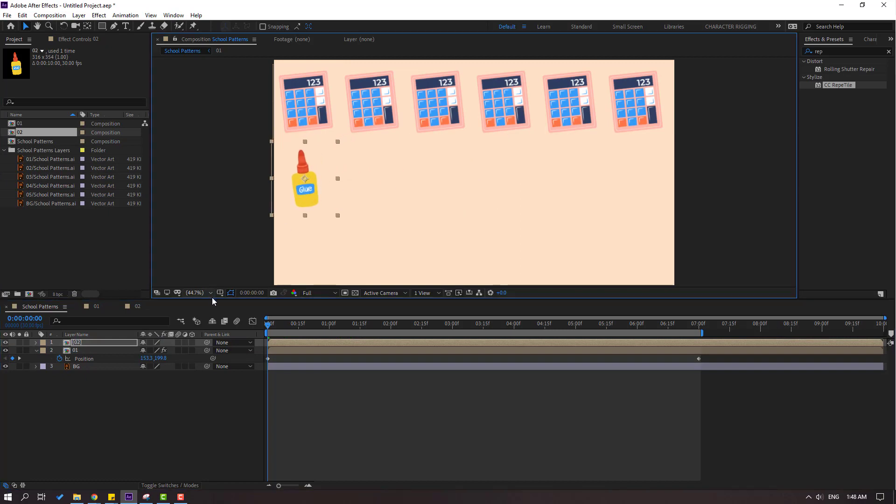
{"action": "left_click", "coordinate": [74, 353]}
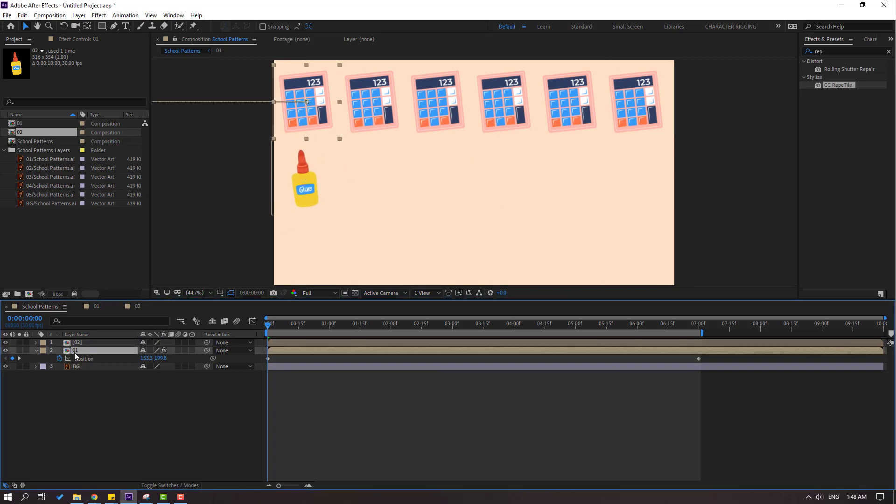
{"action": "left_click", "coordinate": [71, 41]}
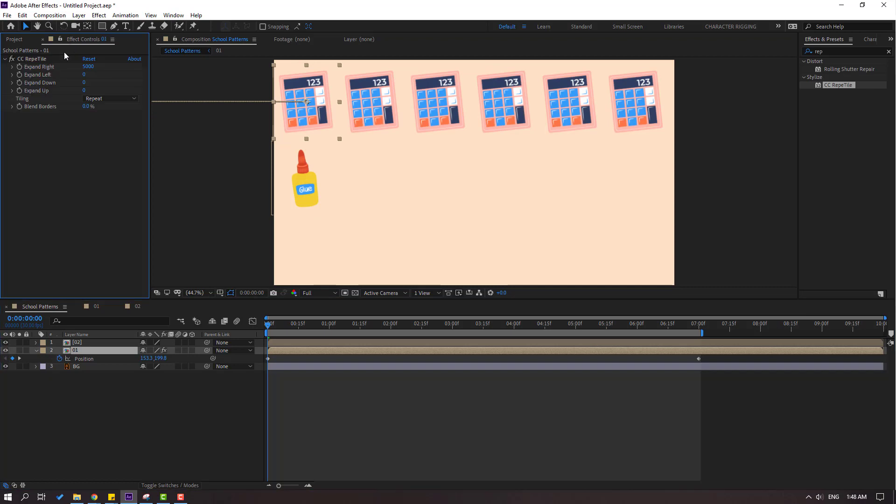
Copy the CC RepeTile effect from layer 01 onto glue-bottle layer 02.
{"action": "left_click", "coordinate": [37, 60]}
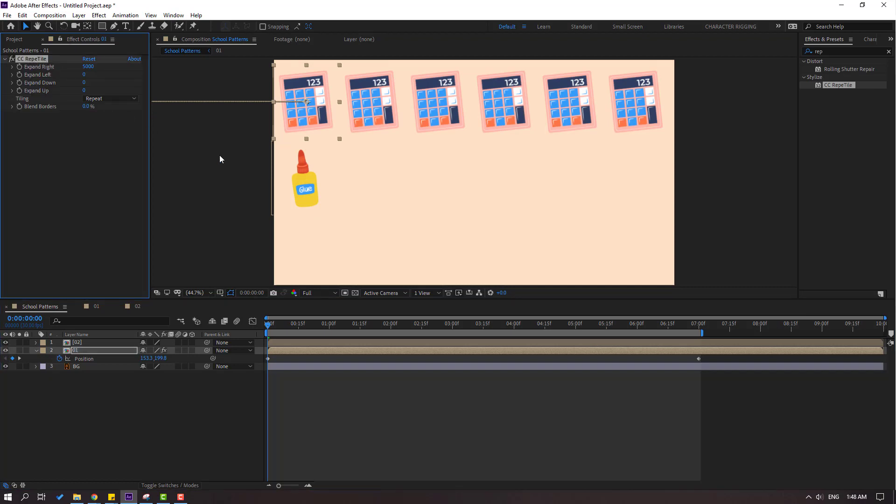
{"action": "left_click", "coordinate": [80, 343]}
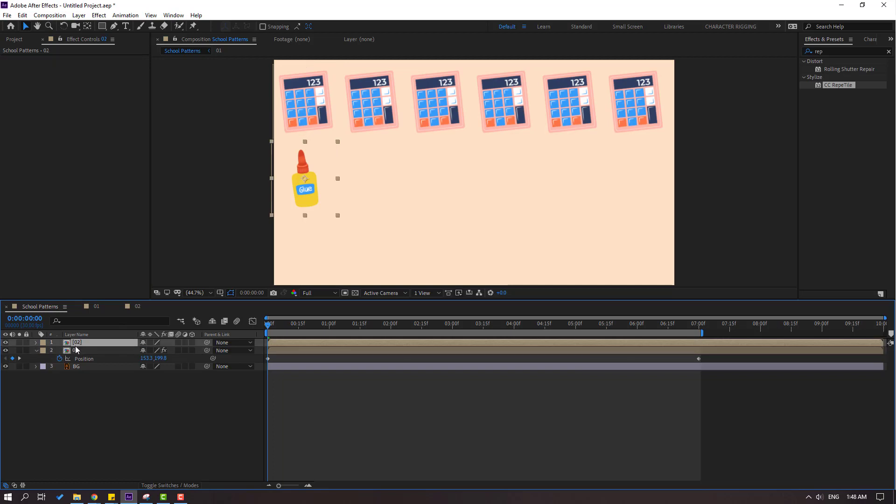
{"action": "key", "text": "ctrl+v"}
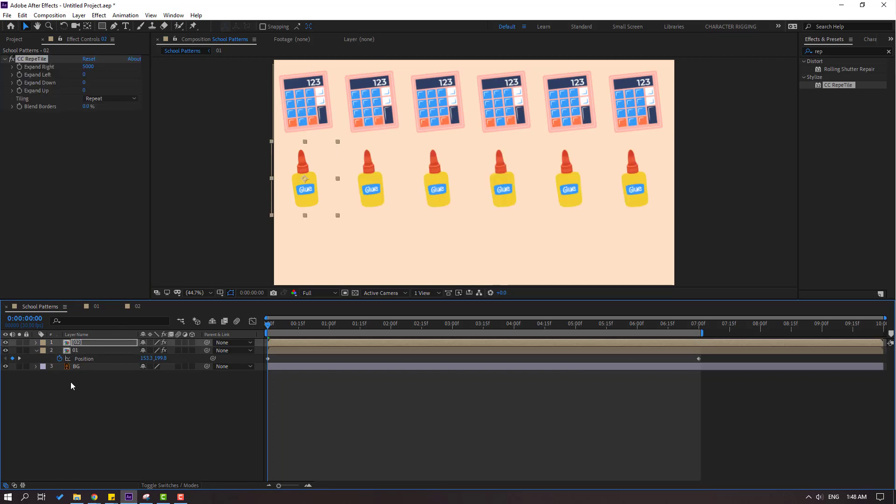
Paste the calculator layer's two Position keyframes onto layer 02.
{"action": "left_click_drag", "start_coordinate": [723, 361], "coordinate": [252, 370]}
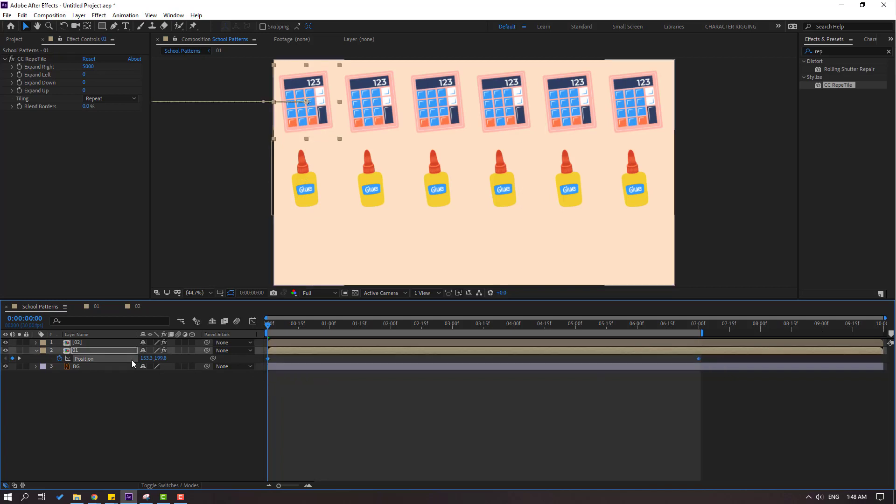
{"action": "left_click", "coordinate": [78, 342]}
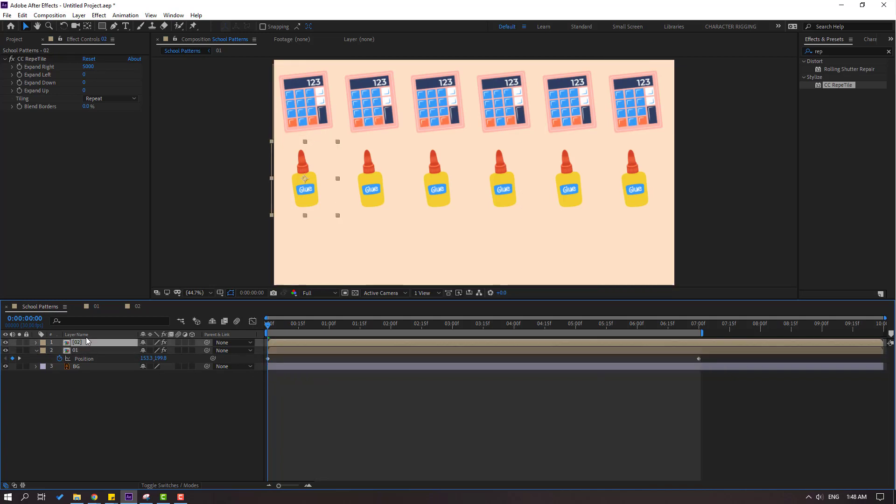
{"action": "key", "text": "p"}
{"action": "key", "text": "ctrl+v"}
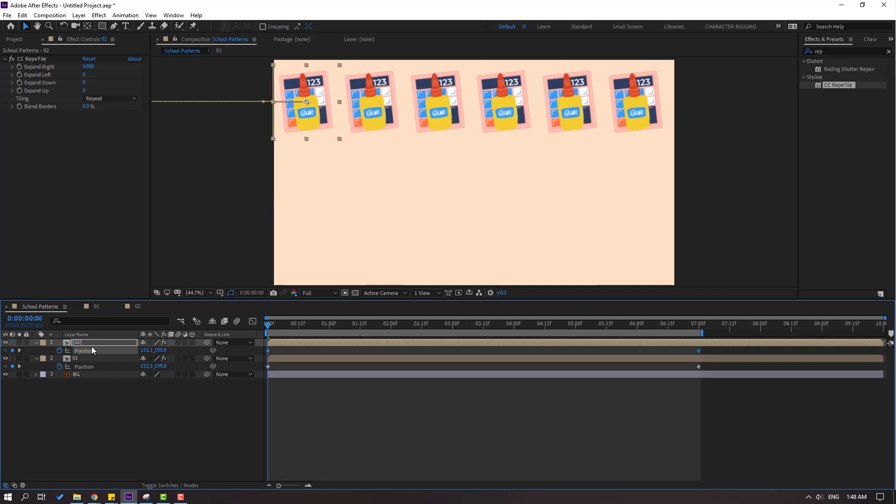
Lower the glue row's Position keyframes to Y 579.8, below the calculators, and preview it.
{"action": "left_click_drag", "start_coordinate": [705, 348], "coordinate": [275, 360]}
{"action": "left_click_drag", "start_coordinate": [161, 350], "coordinate": [362, 328]}
{"action": "left_click", "coordinate": [385, 421]}
{"action": "key", "text": "space"}
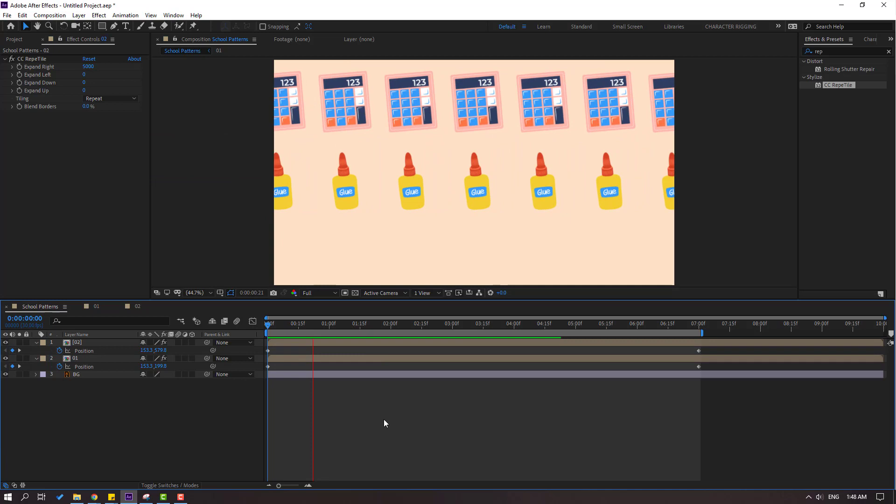
{"action": "key", "text": "space"}
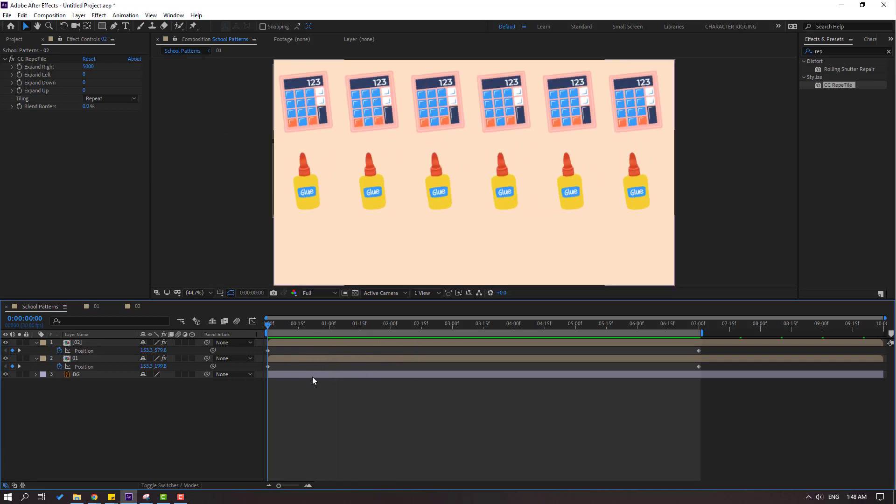
Shift the glue row left to X -66.7 so it staggers, preview it, and show the project items.
{"action": "left_click", "coordinate": [272, 350]}
{"action": "left_click_drag", "start_coordinate": [148, 350], "coordinate": [139, 350]}
{"action": "key", "text": "space"}
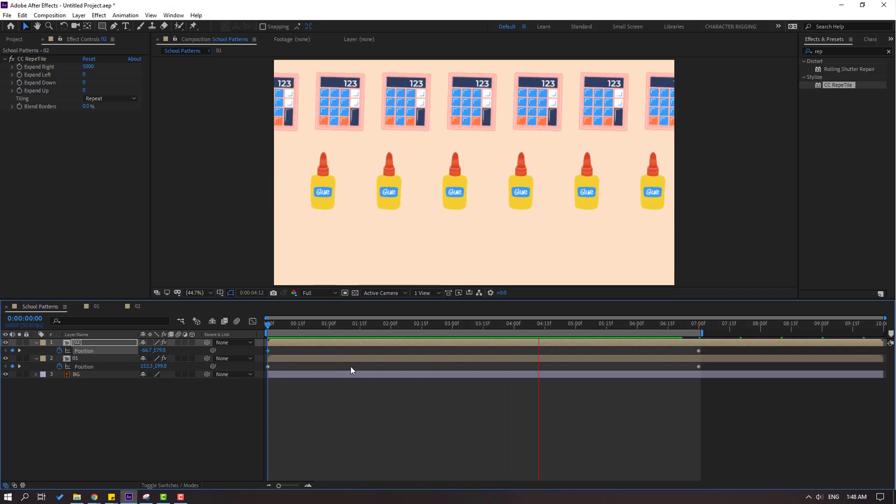
{"action": "left_click", "coordinate": [312, 326]}
{"action": "left_click", "coordinate": [14, 40]}
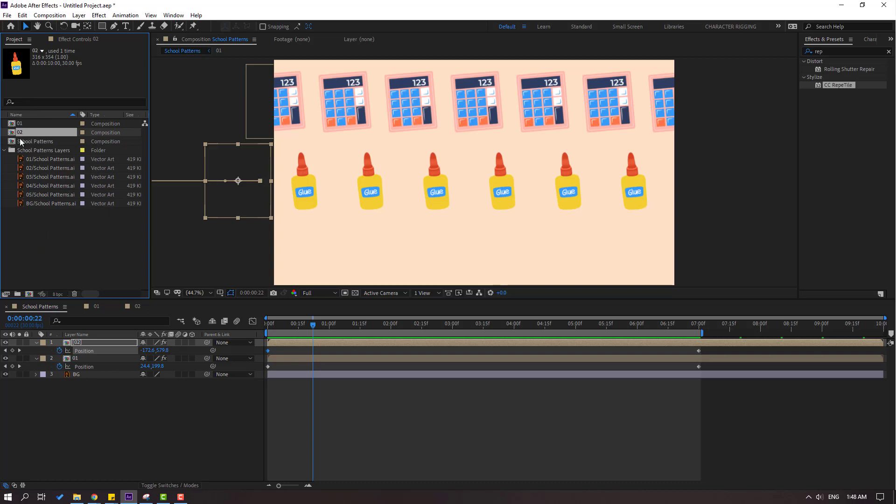
Duplicate comp 02 as 03 and place it as a lower-left layer in School Patterns.
{"action": "key", "text": "ctrl+d"}
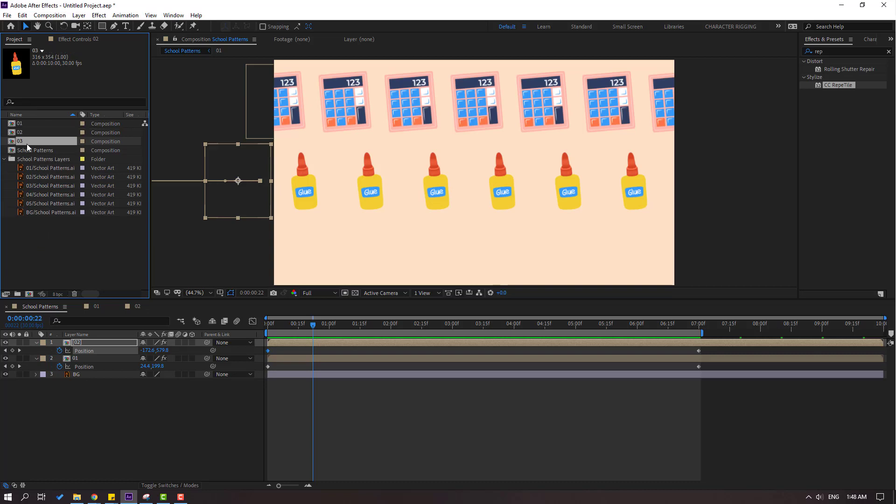
{"action": "left_click_drag", "start_coordinate": [21, 142], "coordinate": [84, 338]}
{"action": "left_click_drag", "start_coordinate": [473, 192], "coordinate": [301, 272]}
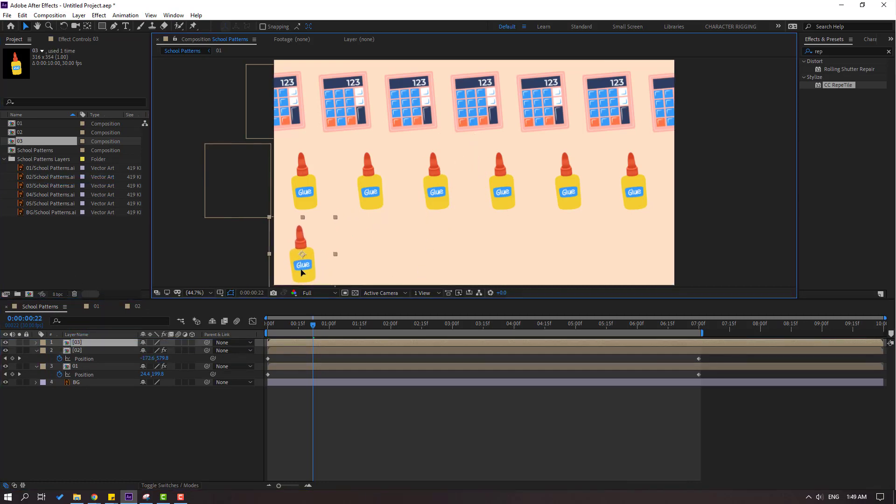
{"action": "key", "text": "Return"}
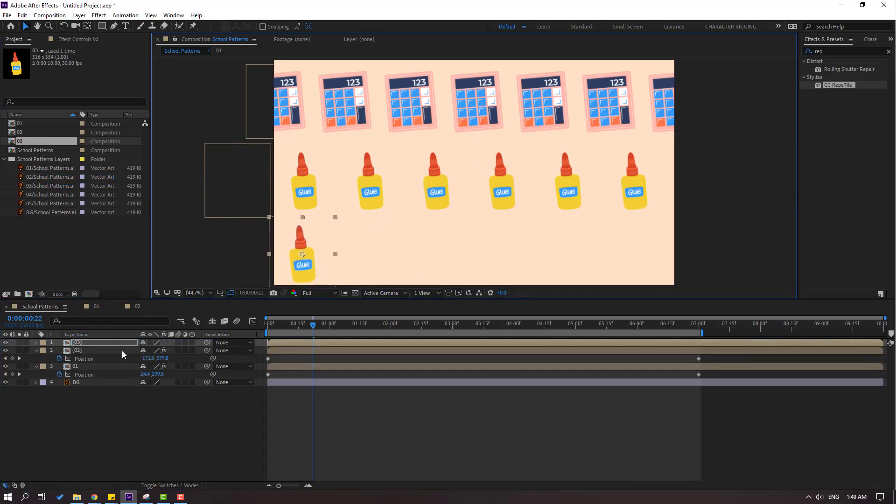
Copy layer 02's CC RepeTile effect and paste it onto layer 03.
{"action": "left_click", "coordinate": [79, 351]}
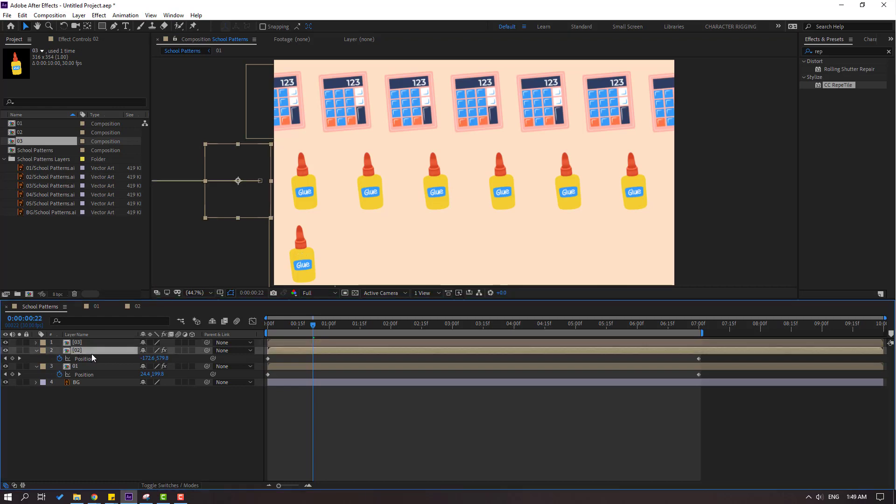
{"action": "left_click", "coordinate": [72, 40]}
{"action": "left_click", "coordinate": [36, 60]}
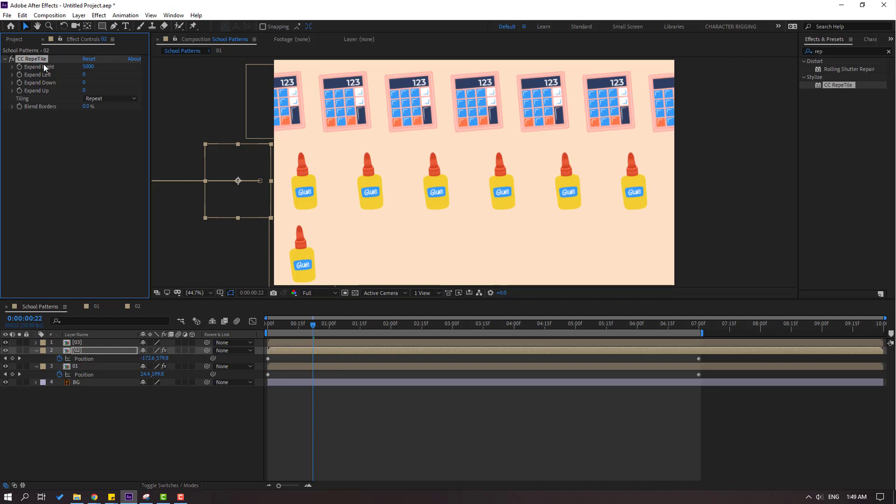
{"action": "left_click", "coordinate": [72, 342]}
{"action": "left_click_drag", "start_coordinate": [307, 328], "coordinate": [255, 327]}
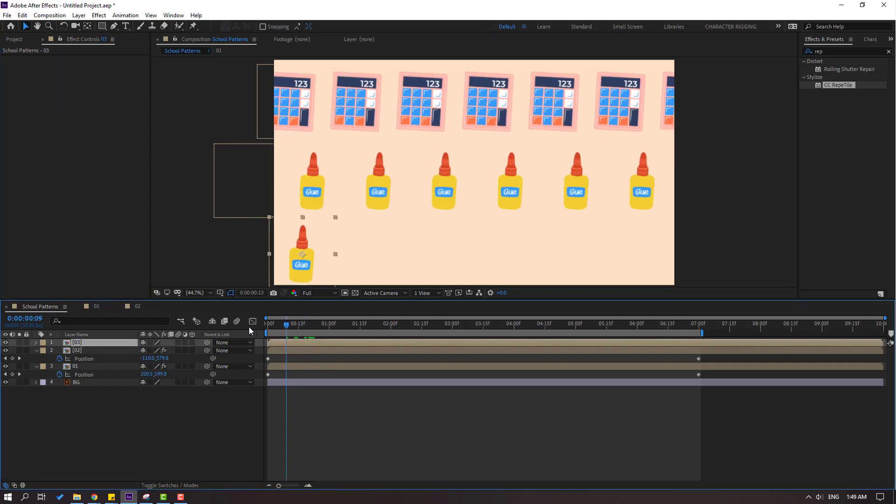
{"action": "key", "text": "ctrl+v"}
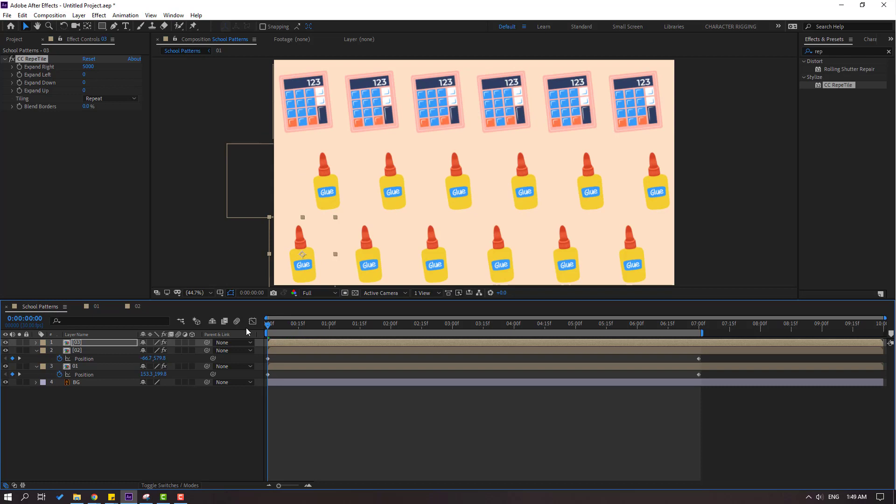
Copy layer 02's Position keyframes onto layer 03.
{"action": "left_click", "coordinate": [620, 361]}
{"action": "left_click_drag", "start_coordinate": [719, 360], "coordinate": [258, 356]}
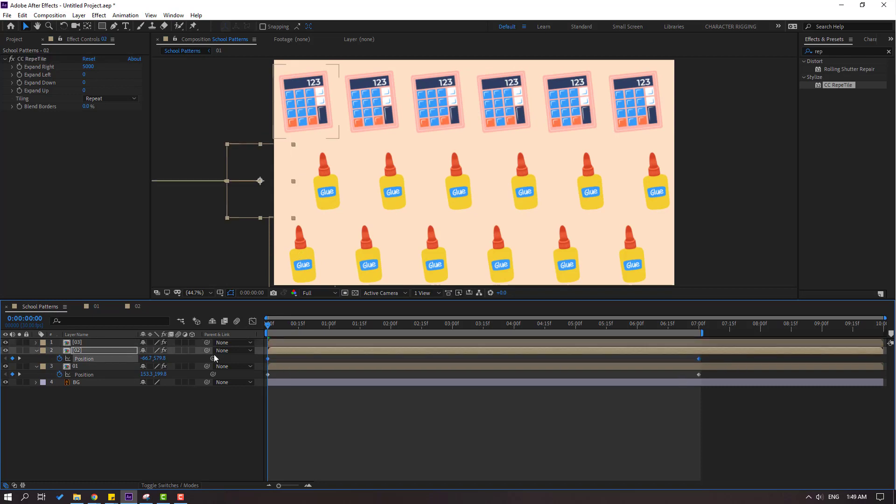
{"action": "left_click", "coordinate": [78, 343]}
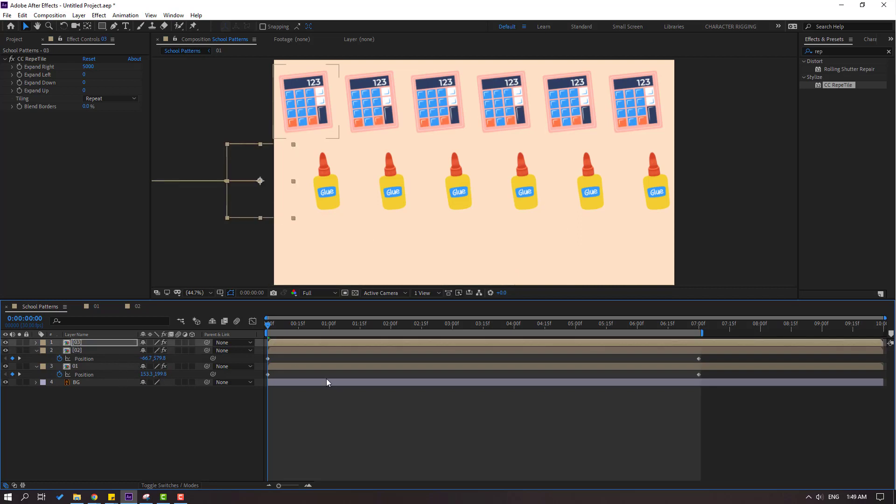
{"action": "key", "text": "ctrl+v"}
Move layer 03 down to the bottom and left to stagger it, then open composition 03.
{"action": "left_click_drag", "start_coordinate": [160, 350], "coordinate": [328, 332]}
{"action": "left_click_drag", "start_coordinate": [146, 350], "coordinate": [97, 351]}
{"action": "left_click", "coordinate": [354, 460]}
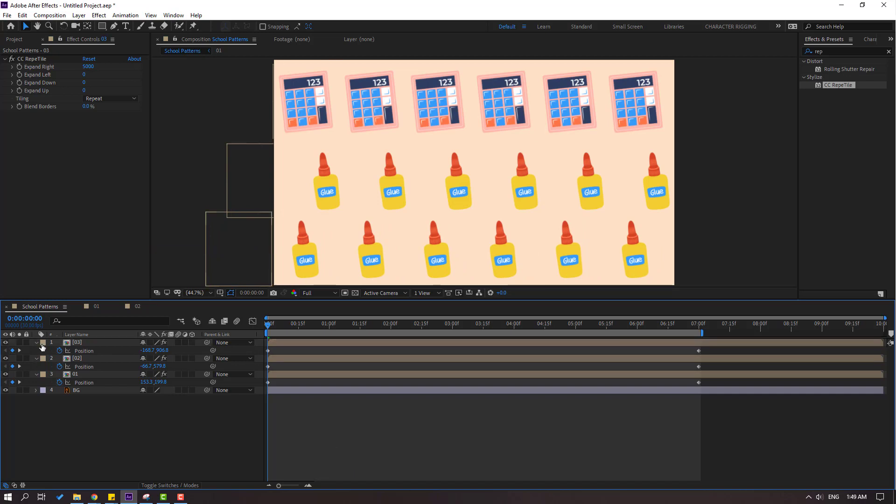
{"action": "double_click", "coordinate": [76, 343]}
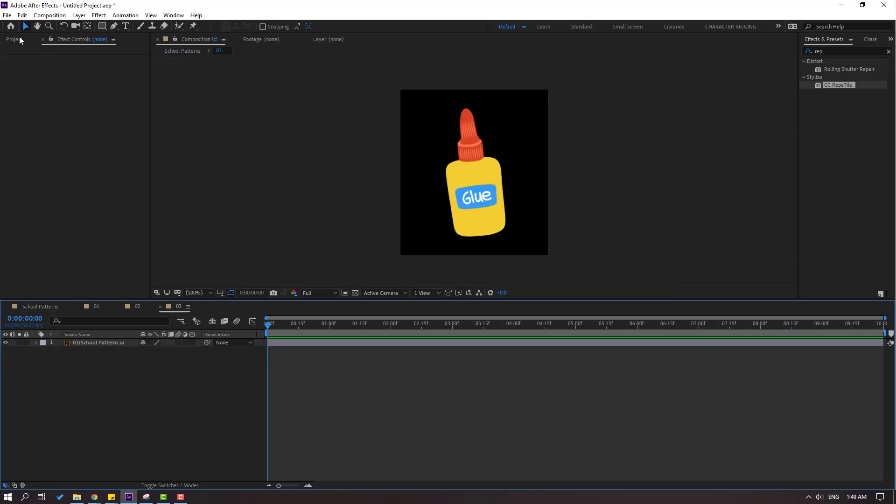
{"action": "left_click", "coordinate": [15, 39]}
Add the triangle ruler artwork from the imported files into comp 03.
{"action": "left_click", "coordinate": [35, 193]}
{"action": "left_click", "coordinate": [35, 203]}
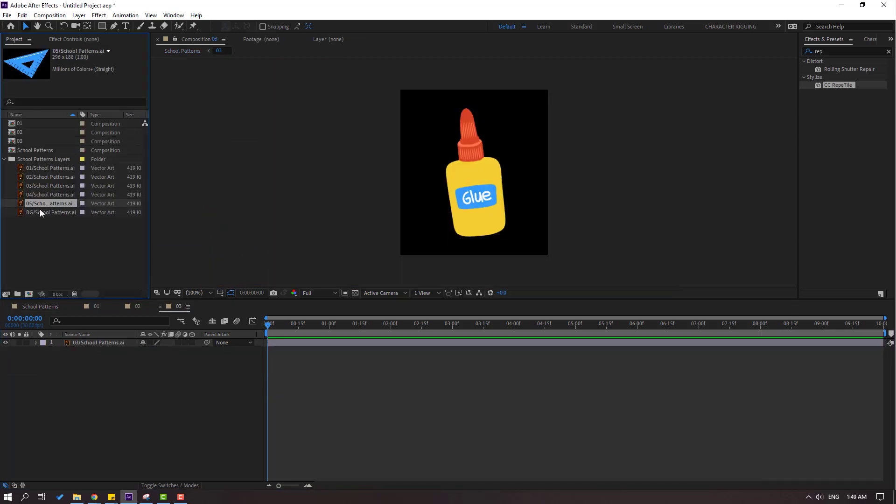
{"action": "left_click", "coordinate": [42, 212]}
{"action": "left_click", "coordinate": [43, 204]}
{"action": "left_click_drag", "start_coordinate": [62, 217], "coordinate": [96, 368]}
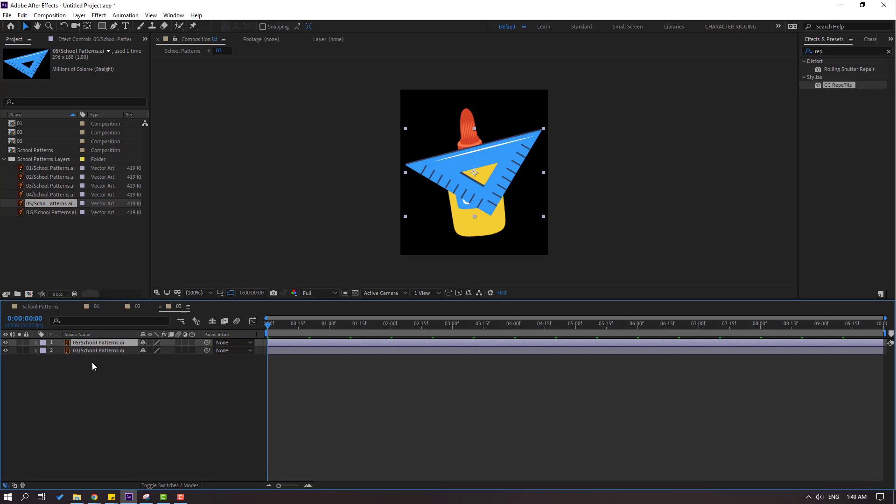
Delete the original glue bottle layer and preview the triangle ruler's animation.
{"action": "left_click", "coordinate": [97, 355]}
{"action": "left_click", "coordinate": [98, 351]}
{"action": "key", "text": "r"}
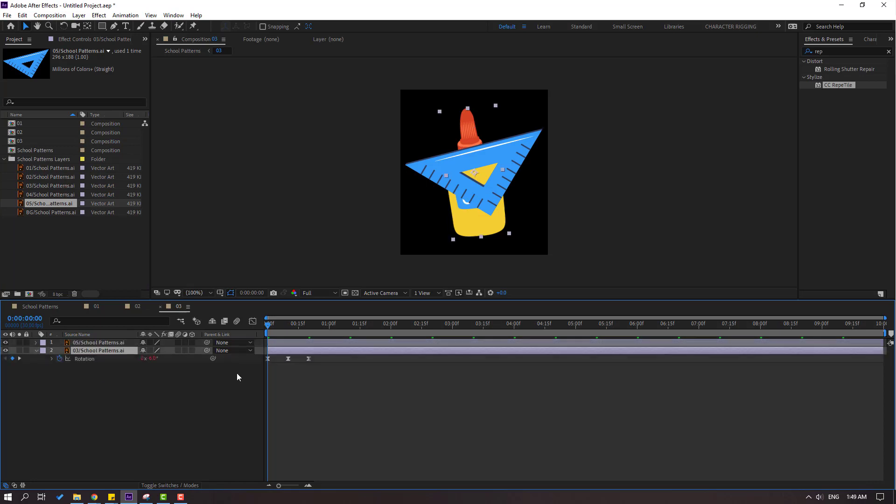
{"action": "left_click_drag", "start_coordinate": [329, 357], "coordinate": [250, 372]}
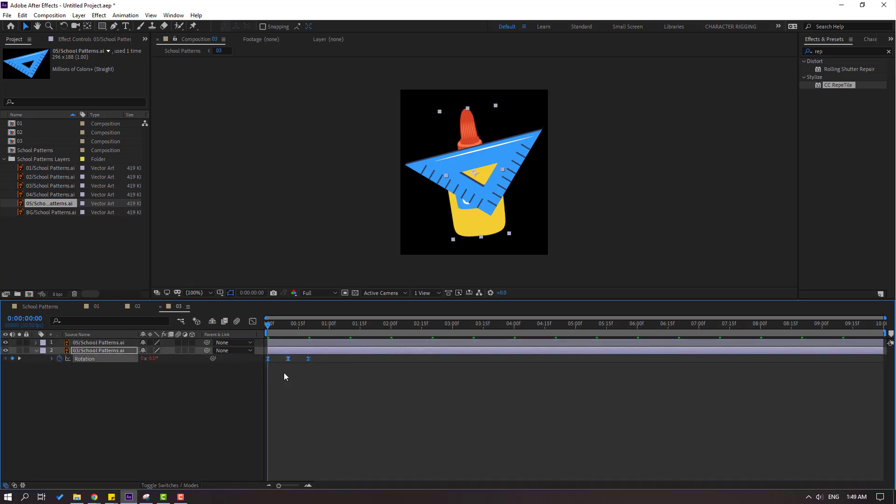
{"action": "left_click", "coordinate": [119, 352]}
{"action": "key", "text": "Delete"}
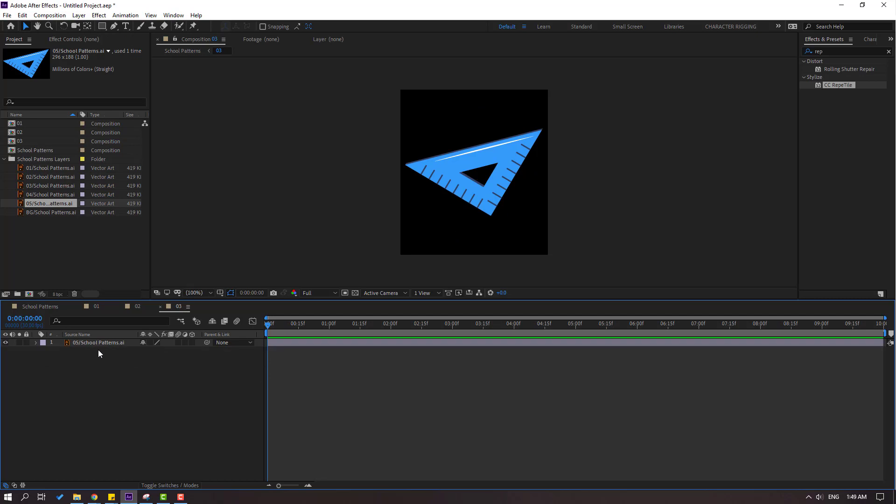
{"action": "left_click", "coordinate": [99, 345]}
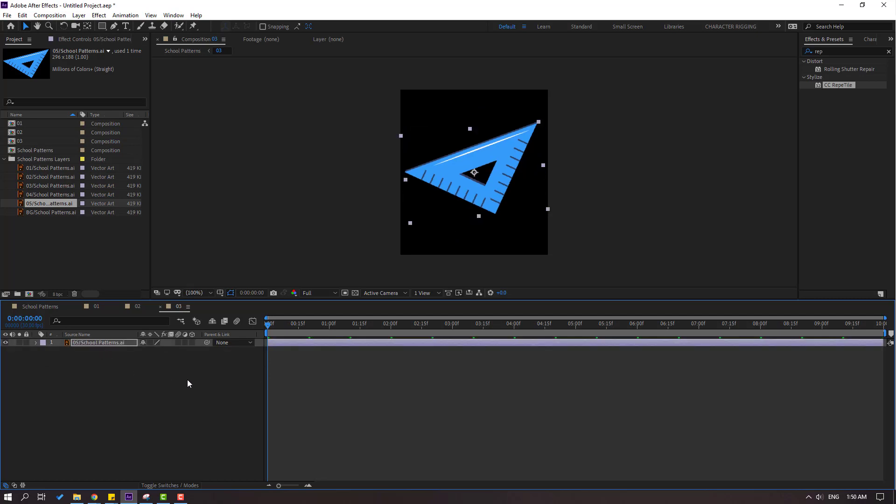
{"action": "key", "text": "space"}
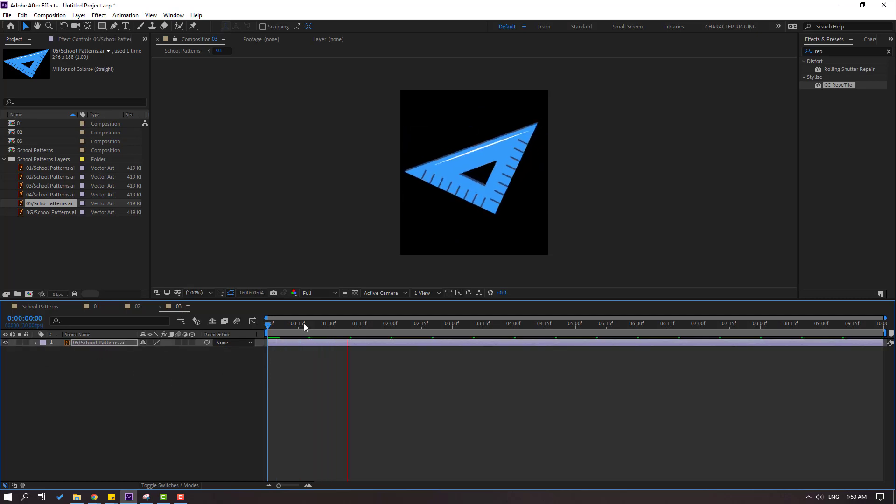
{"action": "key", "text": "space"}
Scale the triangle ruler to 95%, then preview the full School Patterns composition.
{"action": "key", "text": "s"}
{"action": "left_click", "coordinate": [154, 350]}
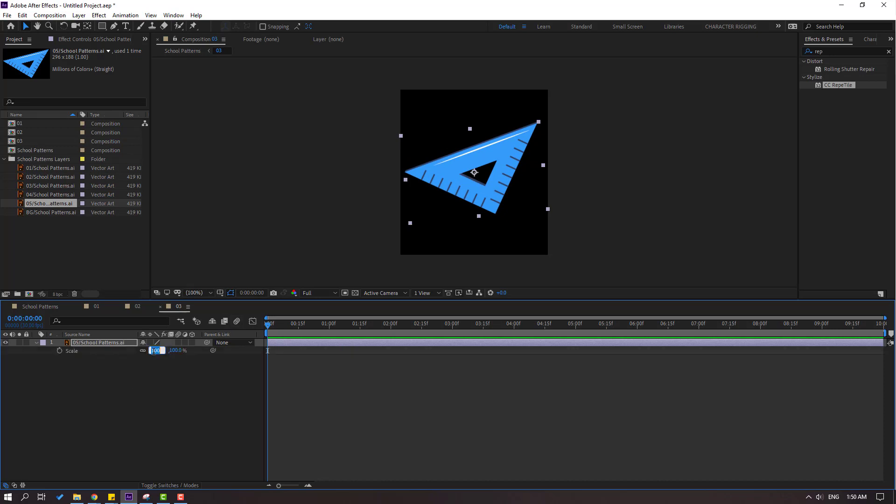
{"action": "type", "text": "95"}
{"action": "key", "text": "Return"}
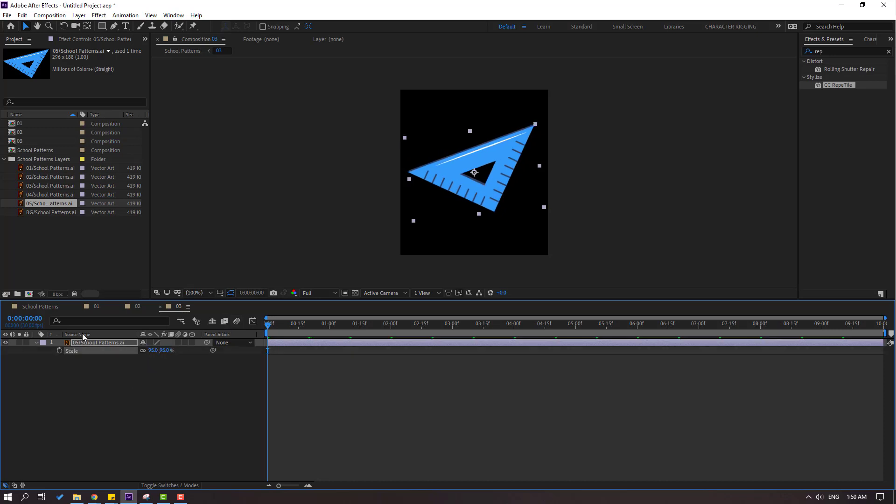
{"action": "left_click", "coordinate": [36, 307]}
{"action": "key", "text": "space"}
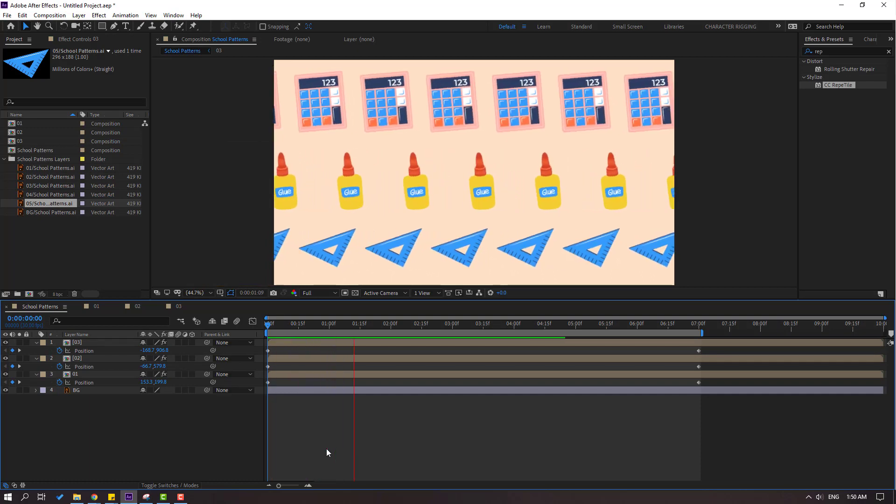